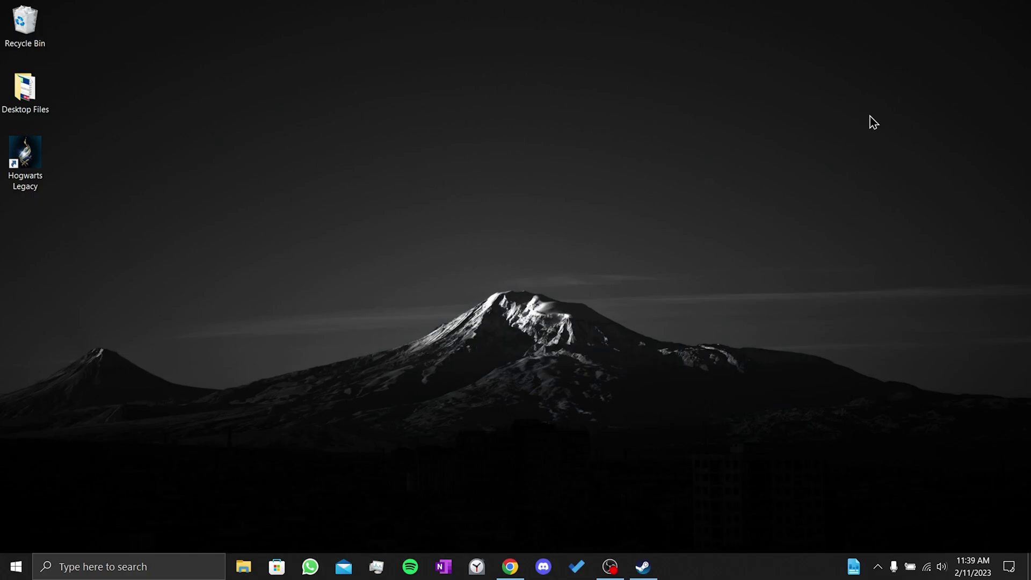
Search for Settings and switch Xbox Game Bar Off under Gaming
click(115, 567)
text(set)
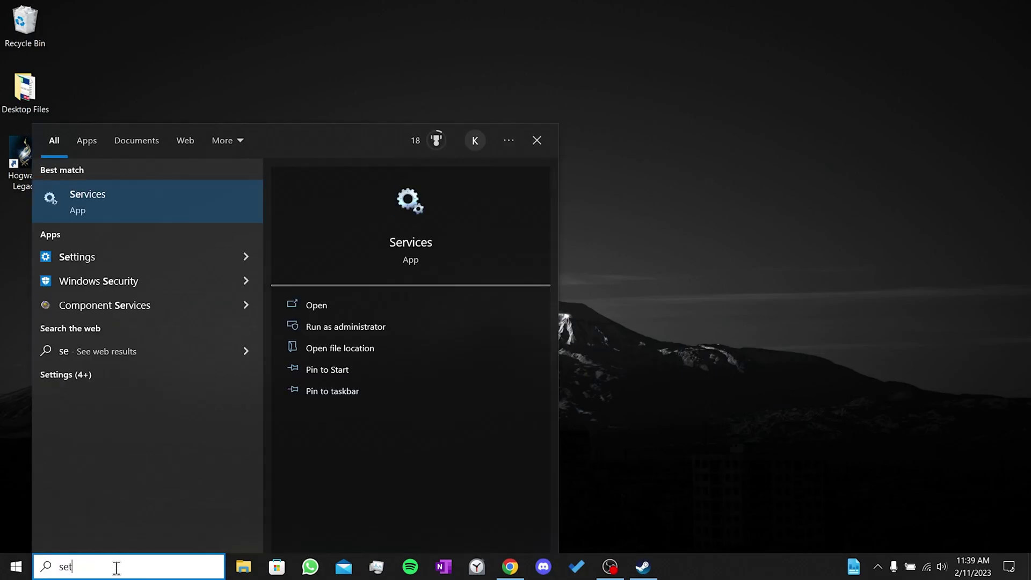
text(tings)
key(Return)
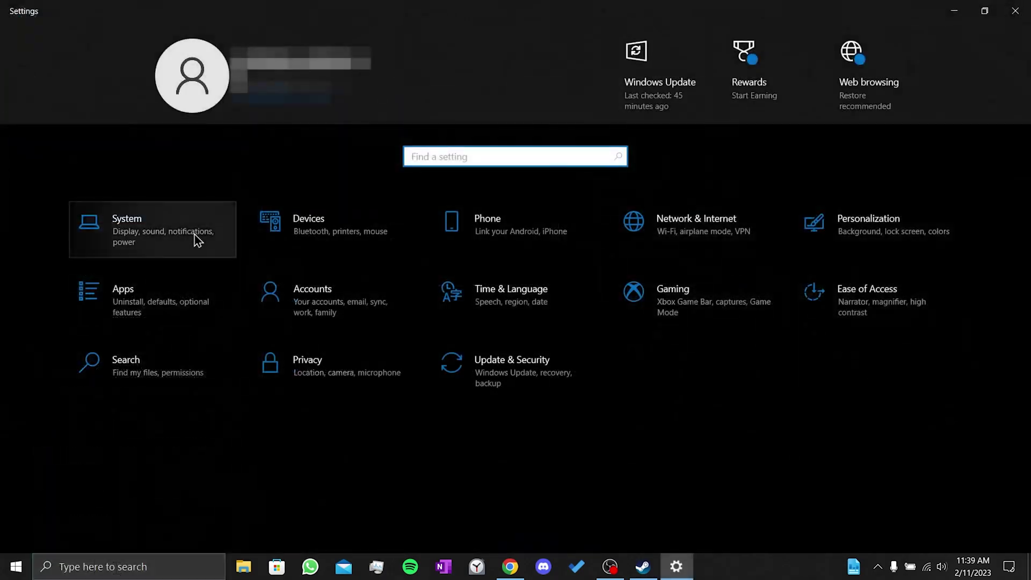
click(665, 302)
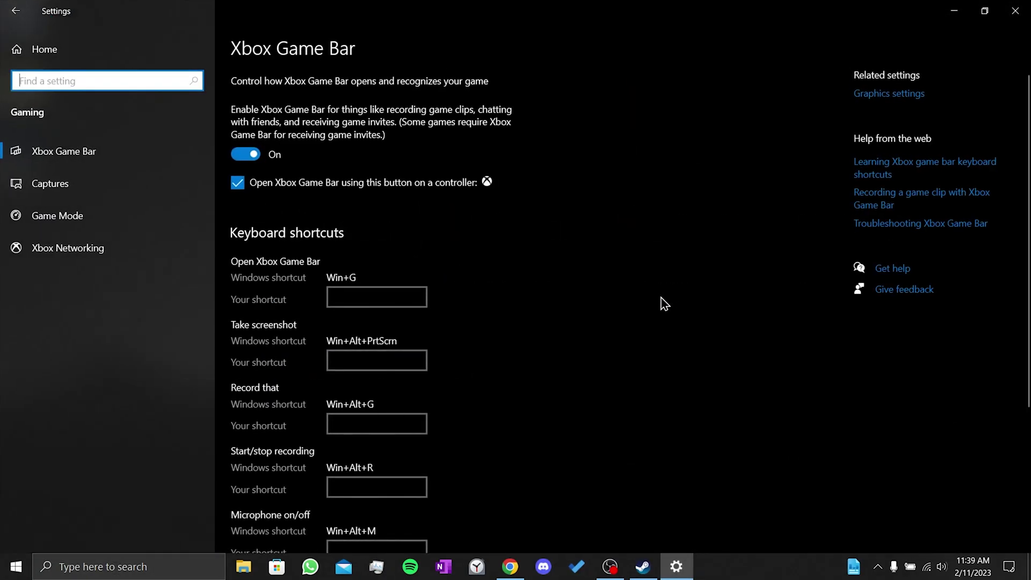
click(246, 155)
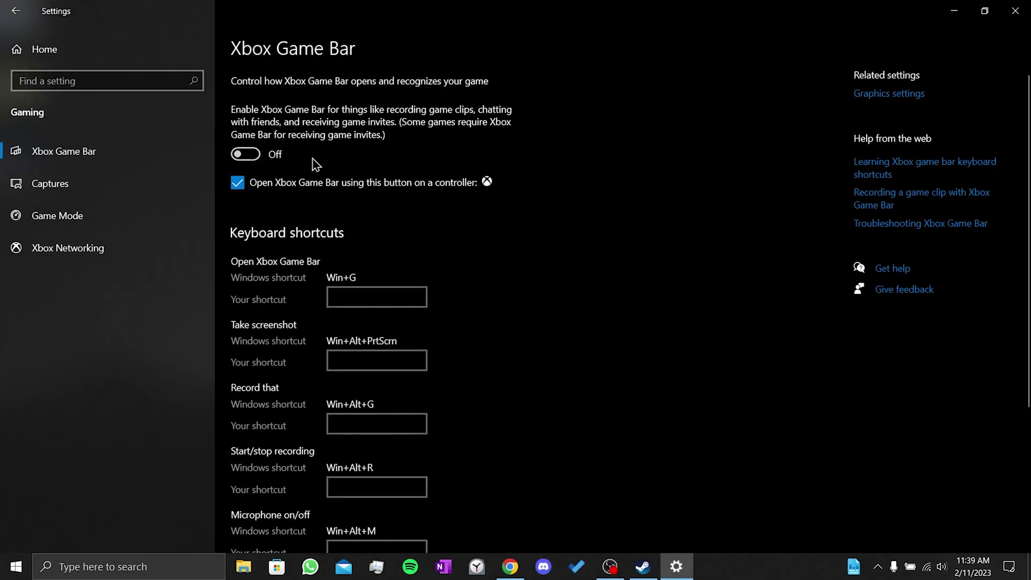
Add HogwartsLegacy.exe to the display graphics preference list
click(69, 55)
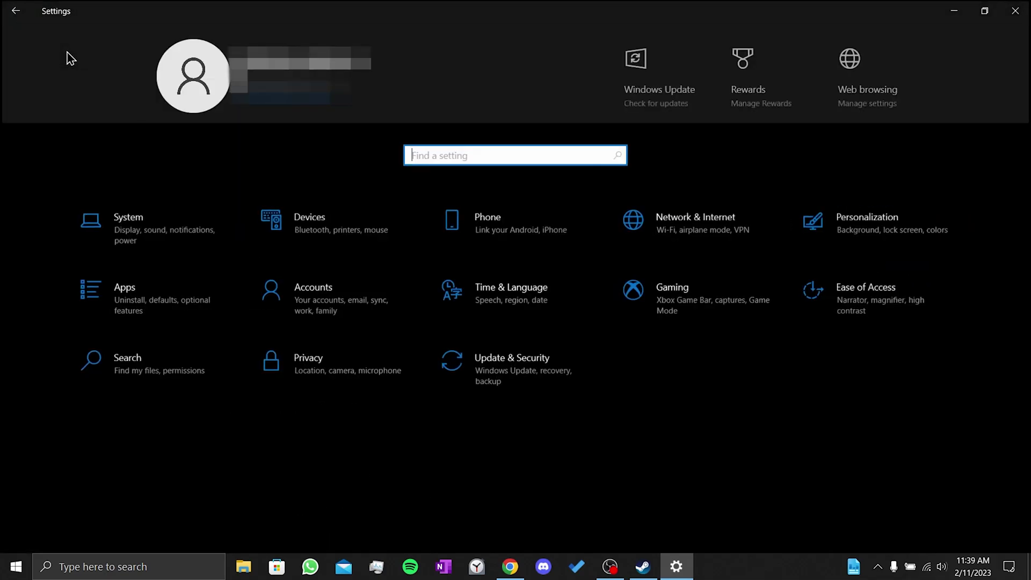
click(178, 238)
scroll(580, 309, down, 3)
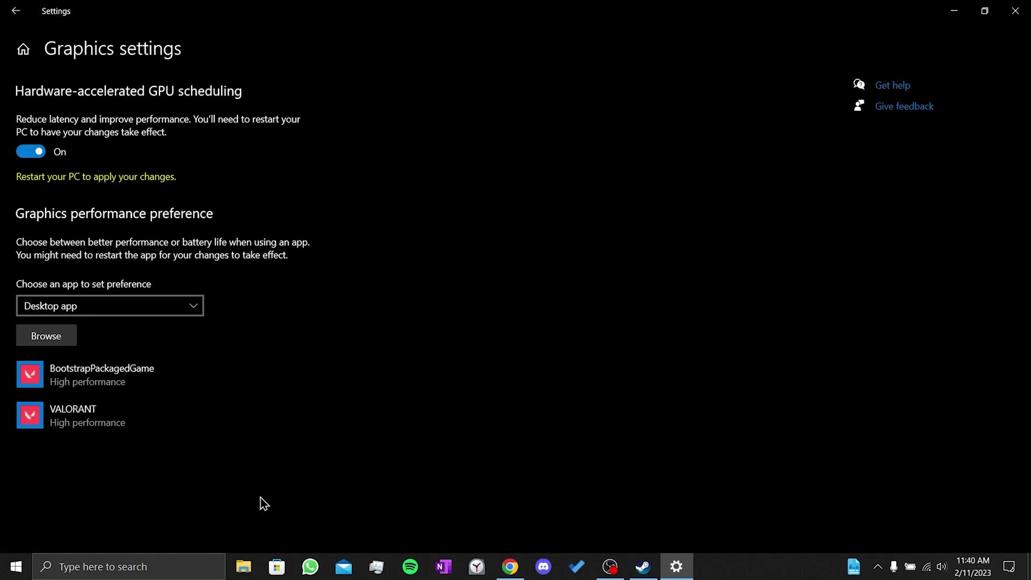
click(71, 344)
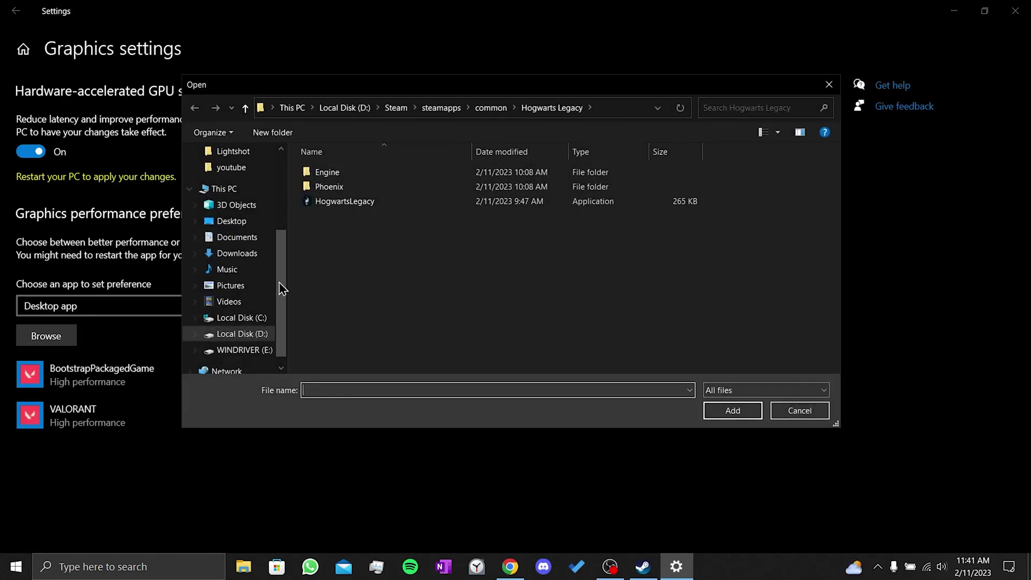
click(379, 203)
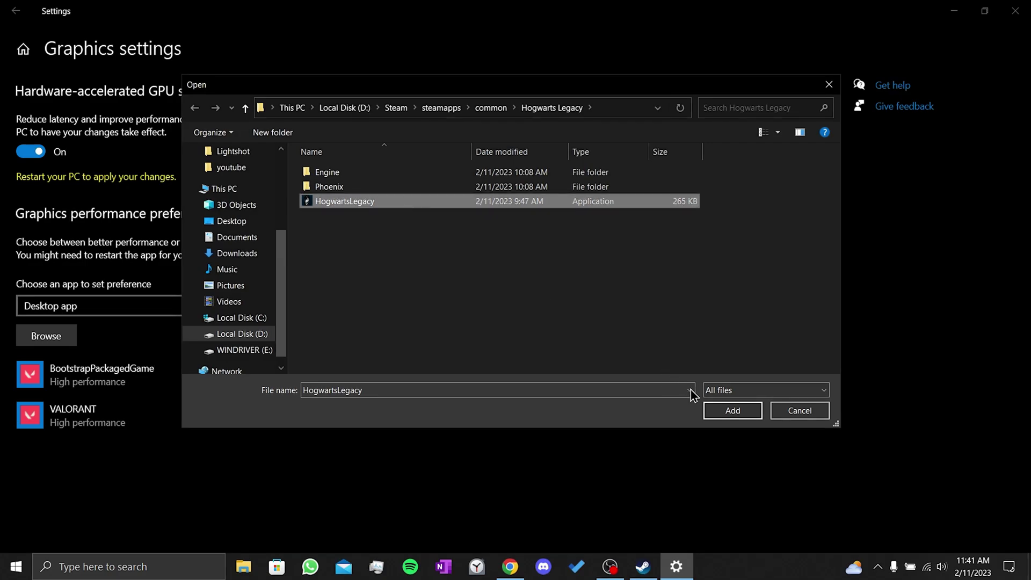
click(732, 411)
Set Hogwarts Legacy's graphics preference to High performance, save it, and close Settings
scroll(499, 384, down, 1)
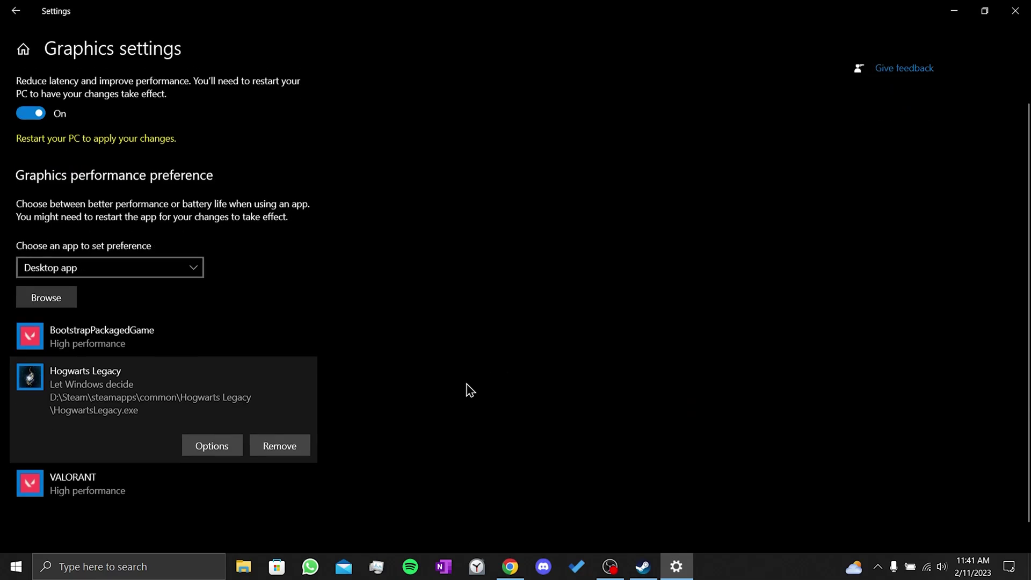
click(213, 427)
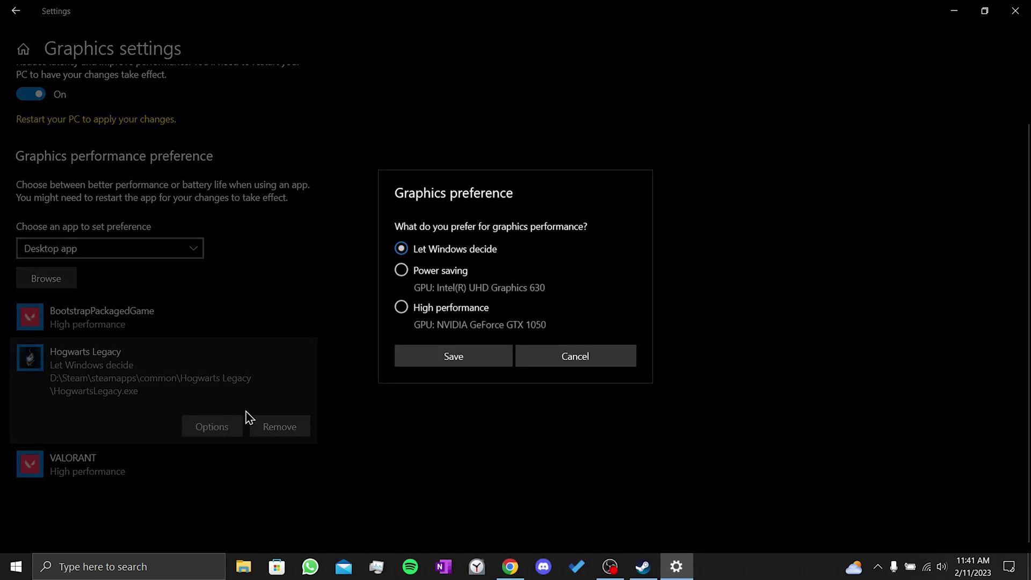
click(402, 308)
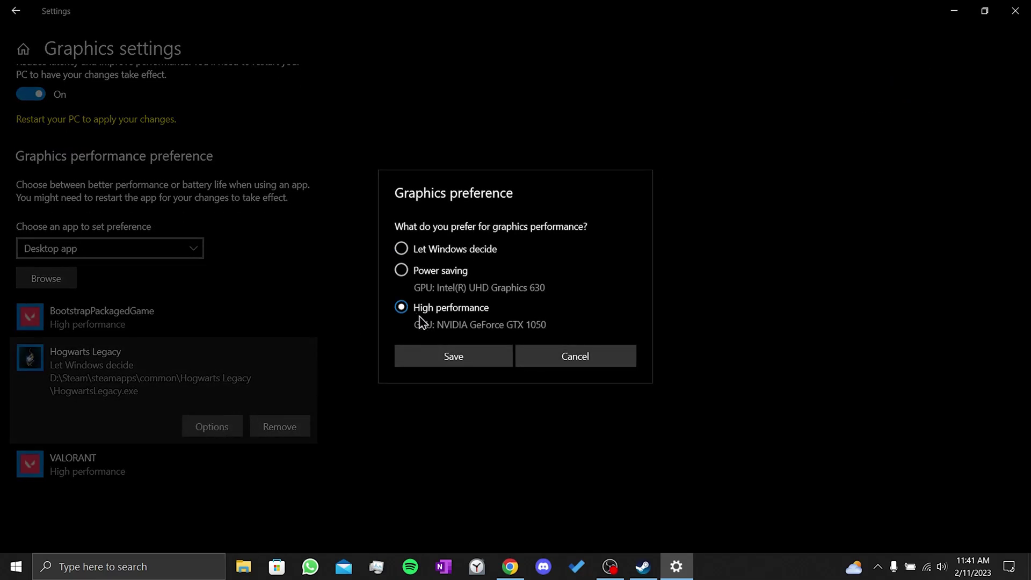
click(483, 359)
key(alt+F4)
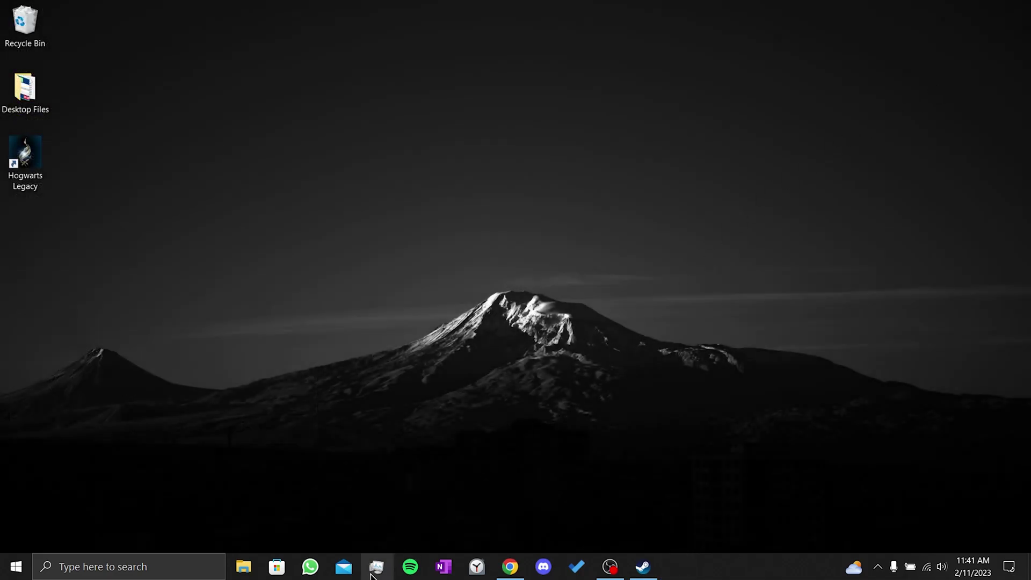
In Task Manager, end the Discord, GameManagerService and Gaming Services processes
click(376, 567)
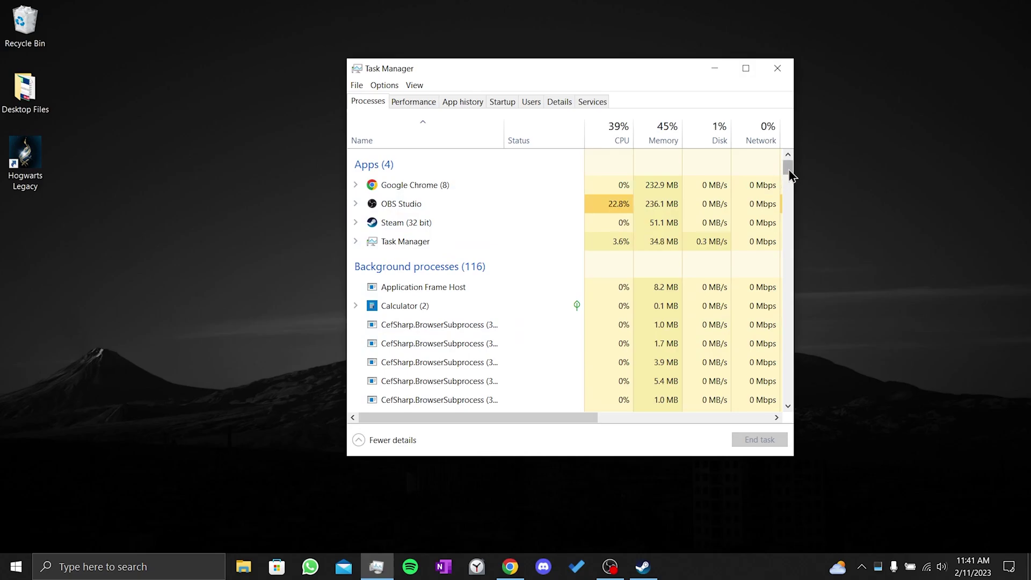
drag(788, 169, 795, 193)
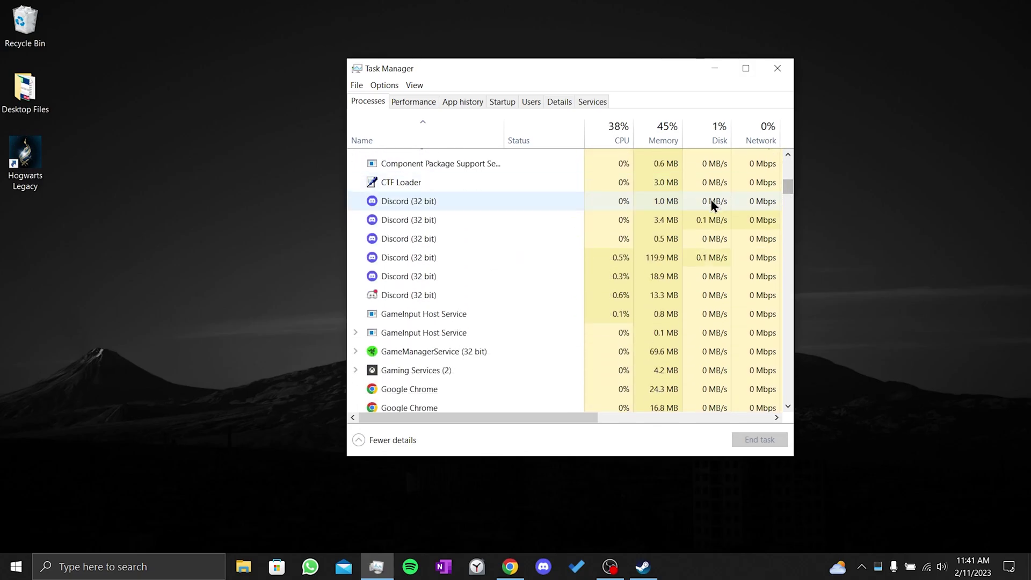
click(467, 299)
click(760, 440)
click(445, 243)
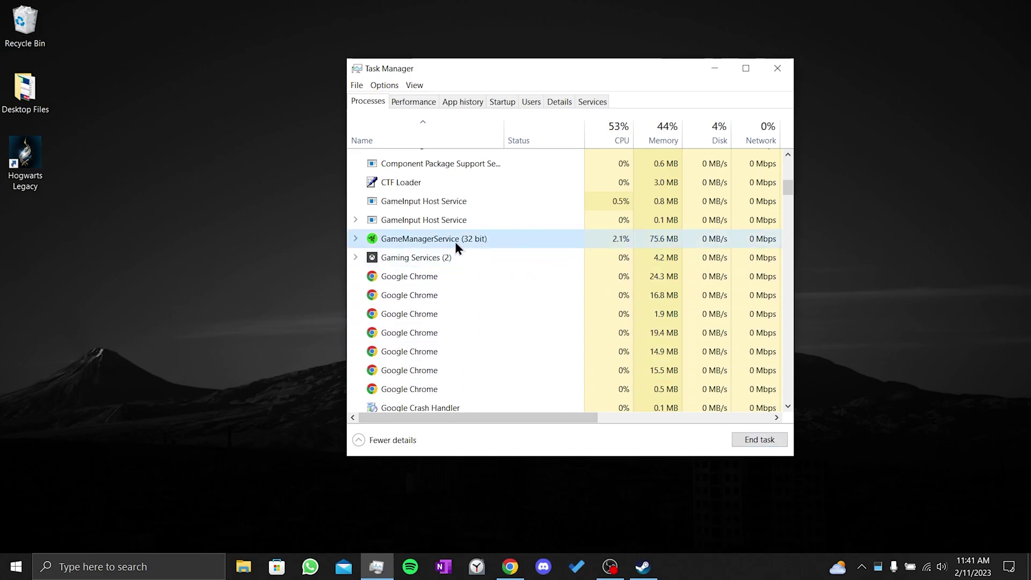
click(754, 438)
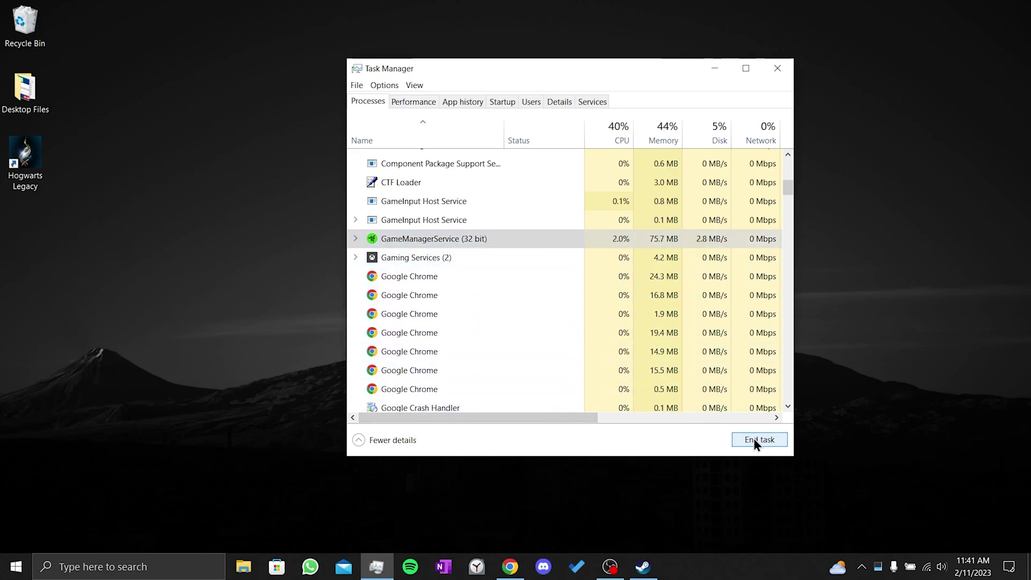
click(451, 242)
click(759, 440)
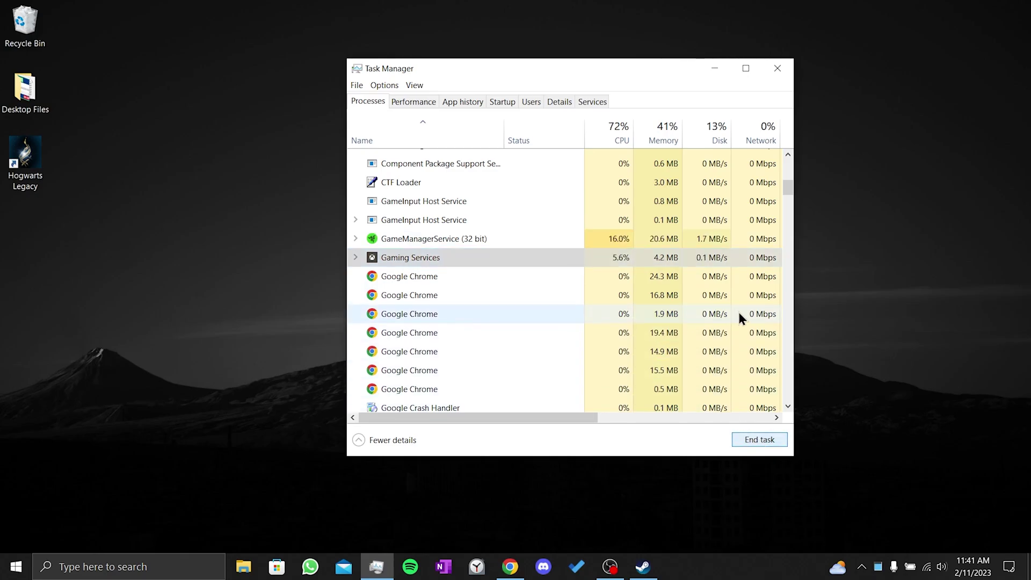
Quit Google Chrome running in the background from the system tray
click(862, 567)
click(755, 483)
click(879, 572)
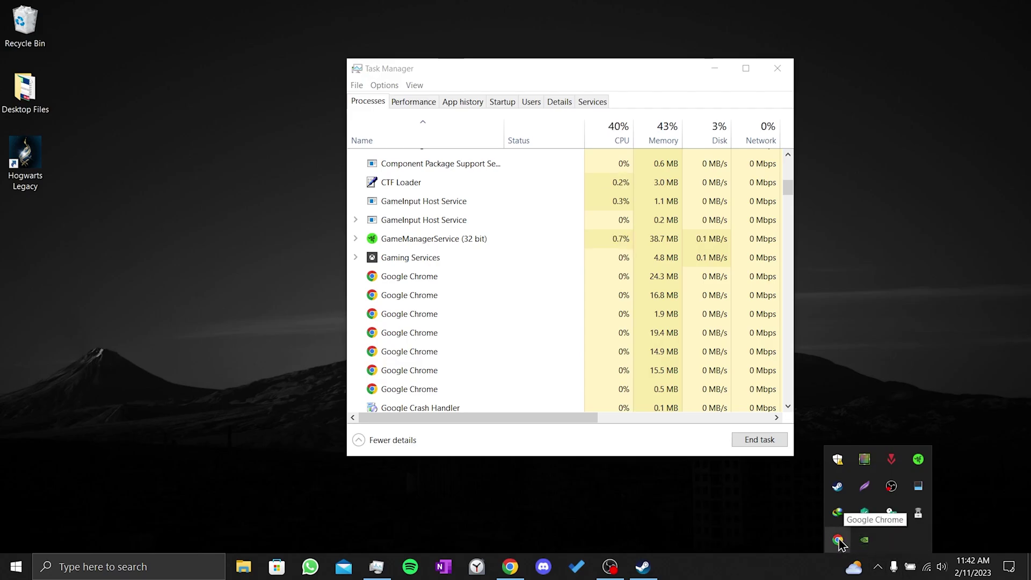
right_click(838, 540)
click(863, 539)
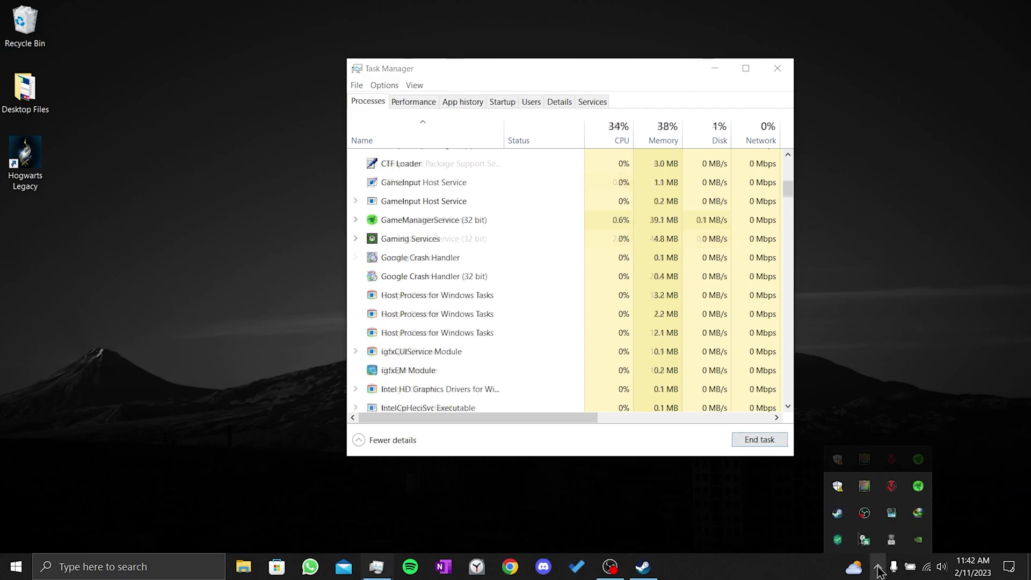
Set the steam.exe process to High priority on the Details tab and confirm
click(566, 105)
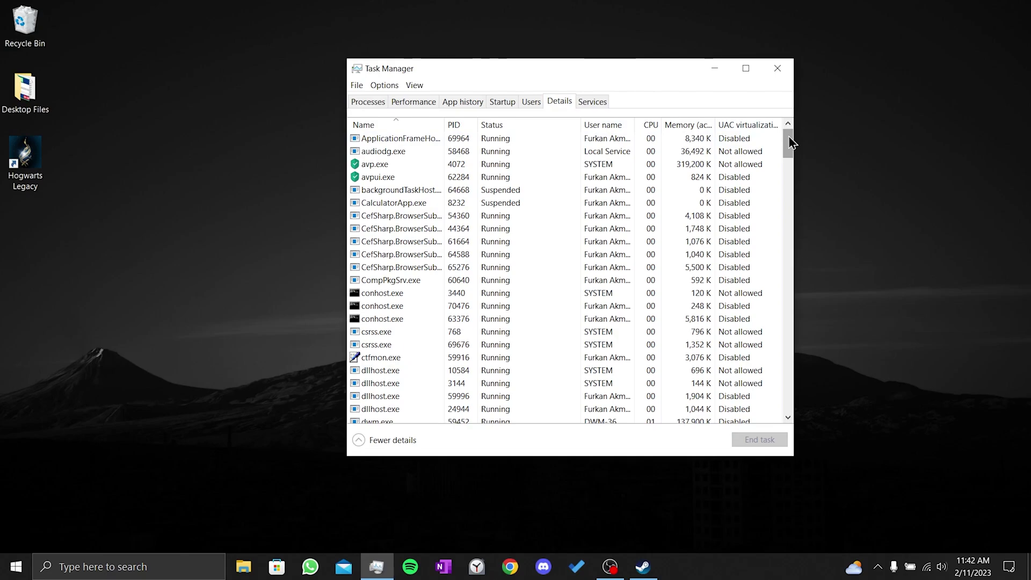
drag(792, 142, 807, 210)
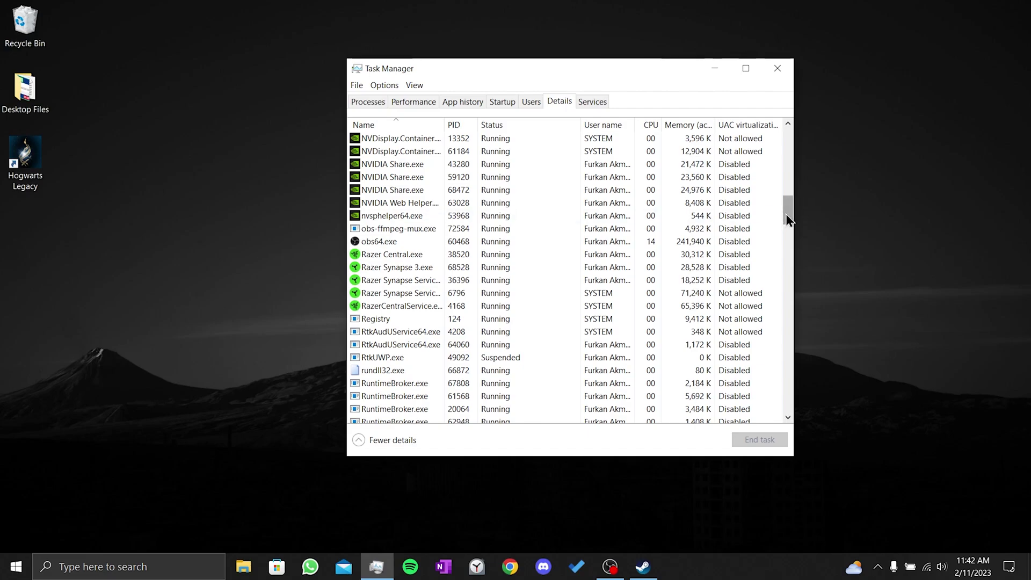
drag(787, 219, 799, 269)
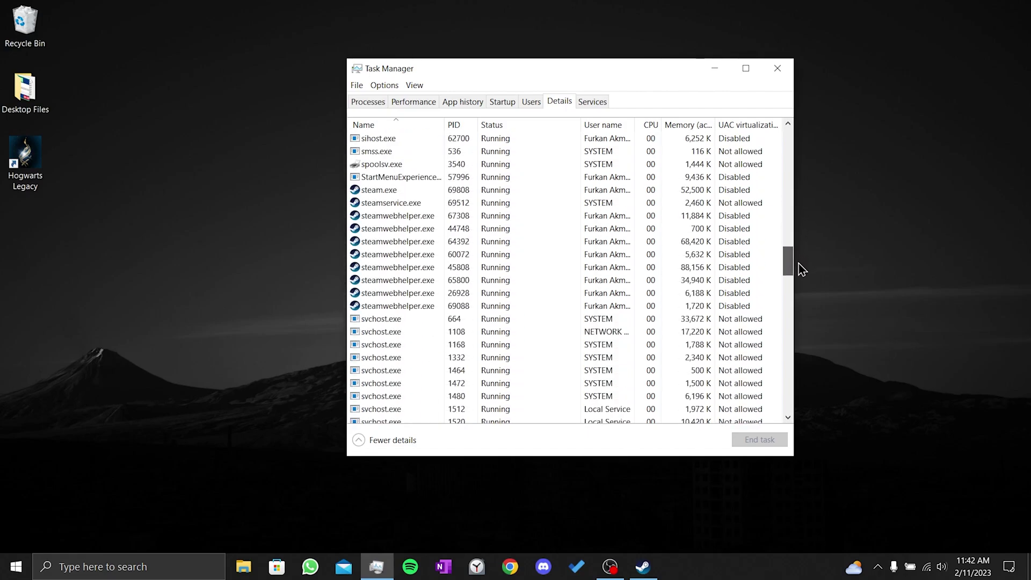
right_click(513, 190)
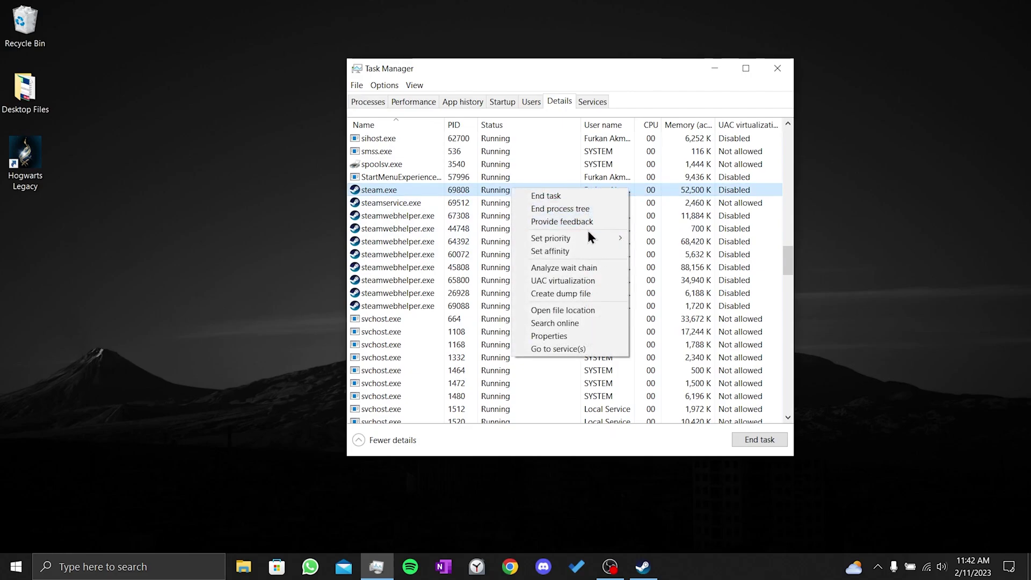
mouse_move(600, 239)
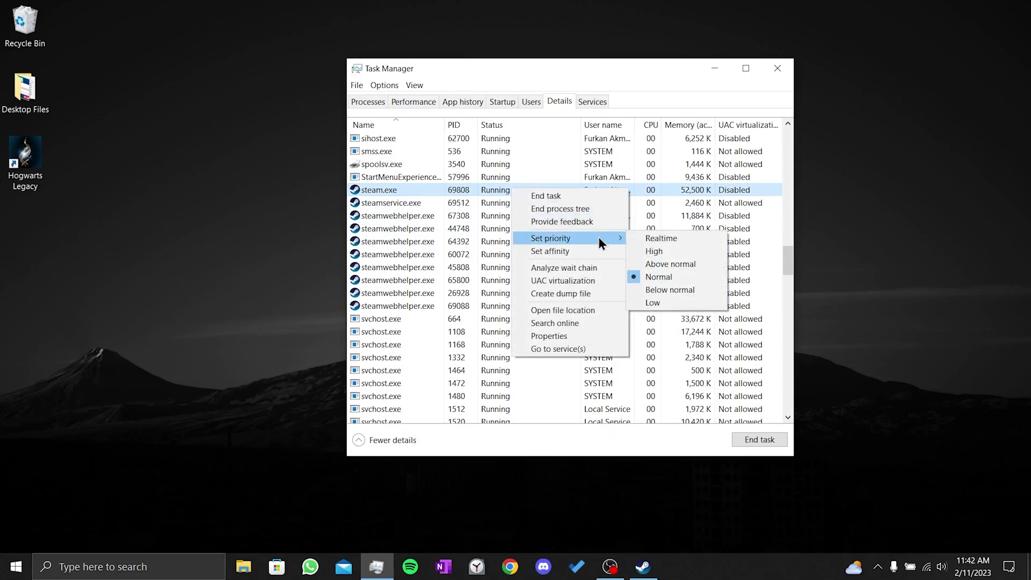
click(686, 251)
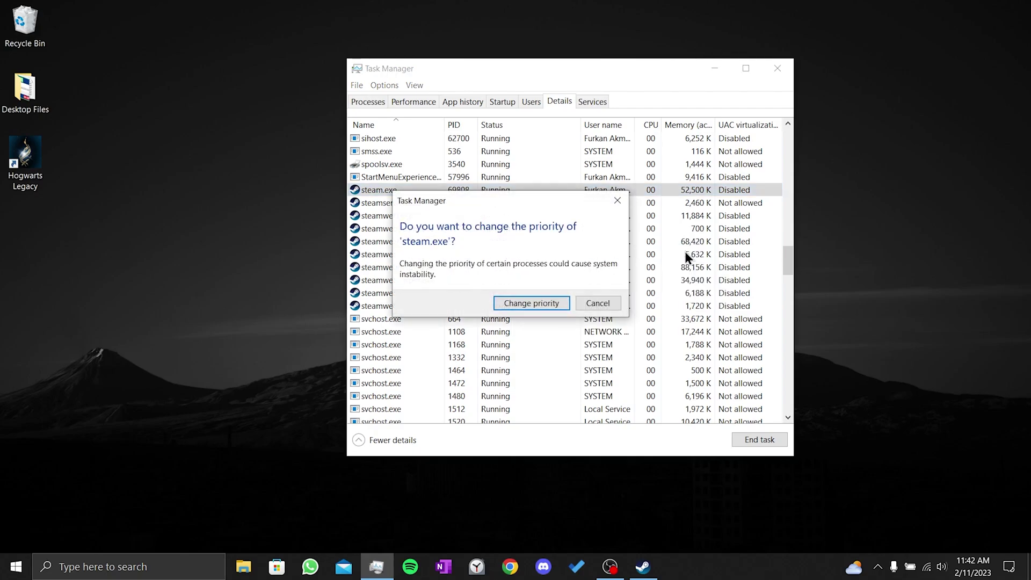
click(555, 302)
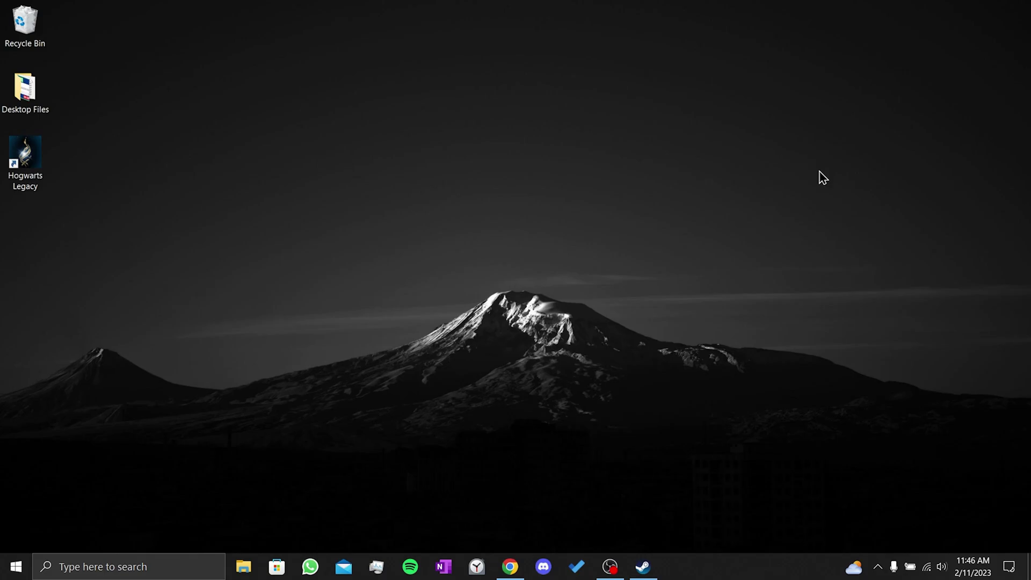
Compare the NVIDIA, AMD and Intel driver pages, then save the NVIDIA 528.49 installer to the Desktop
click(510, 567)
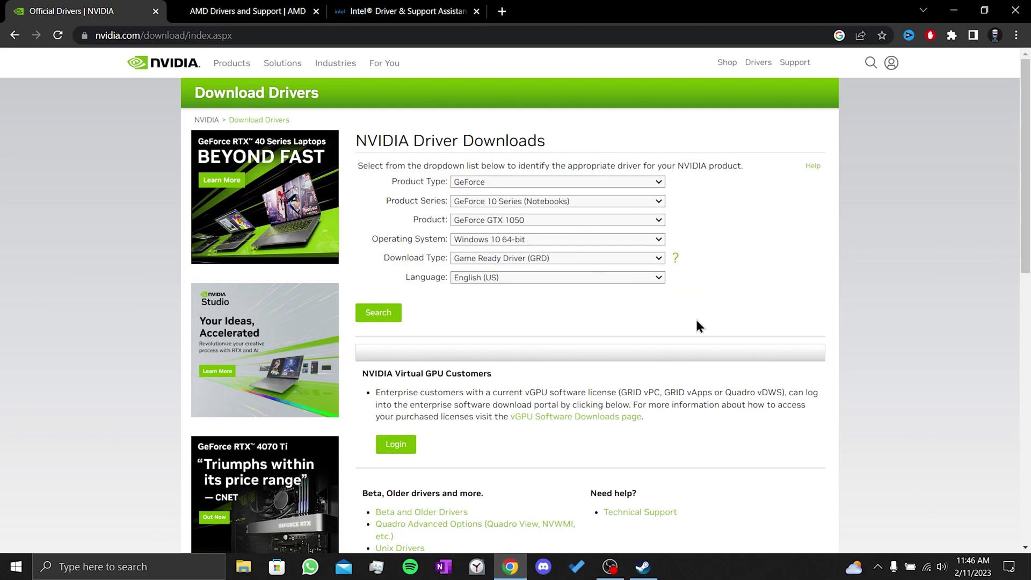
click(218, 8)
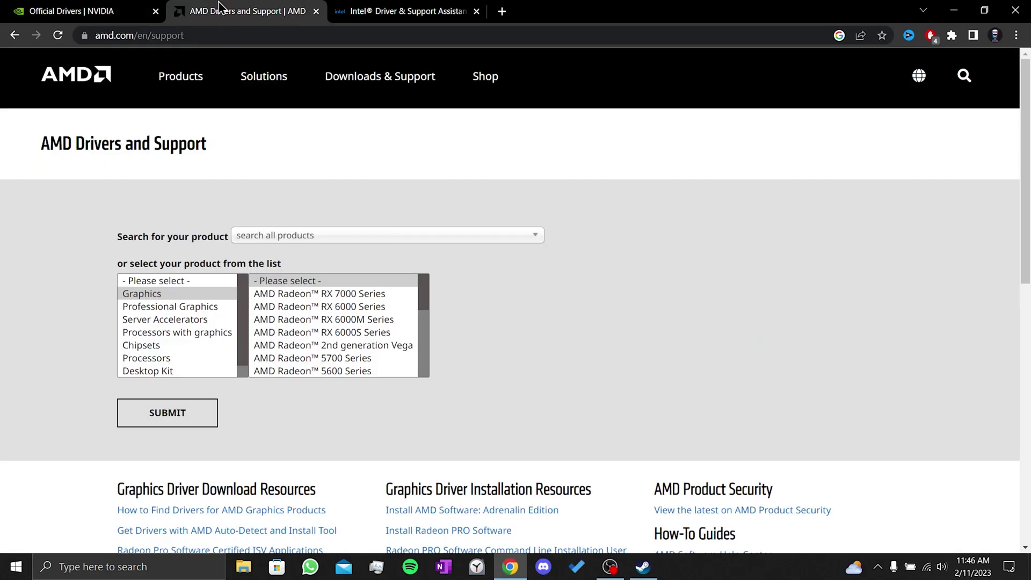
click(387, 13)
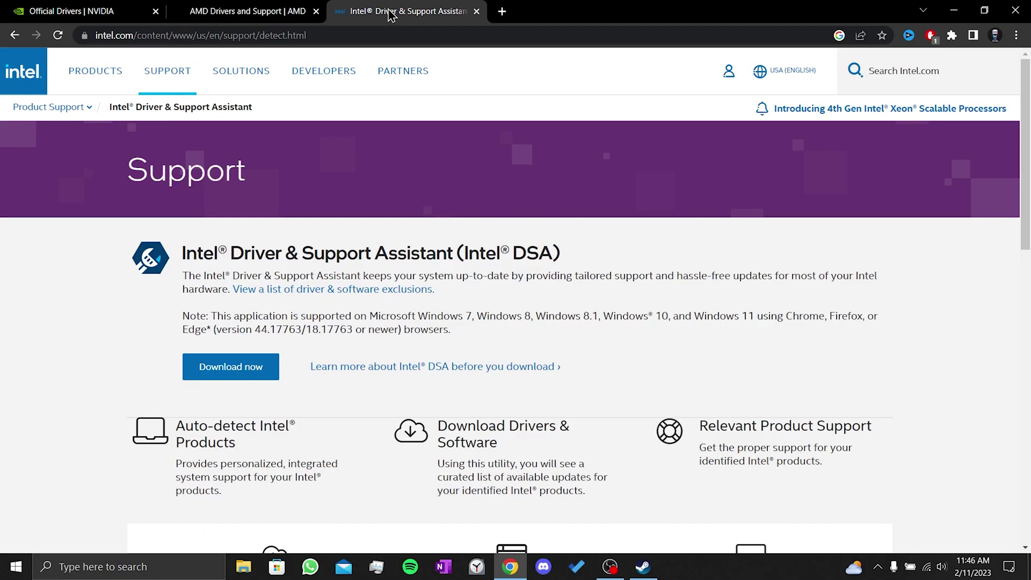
click(105, 14)
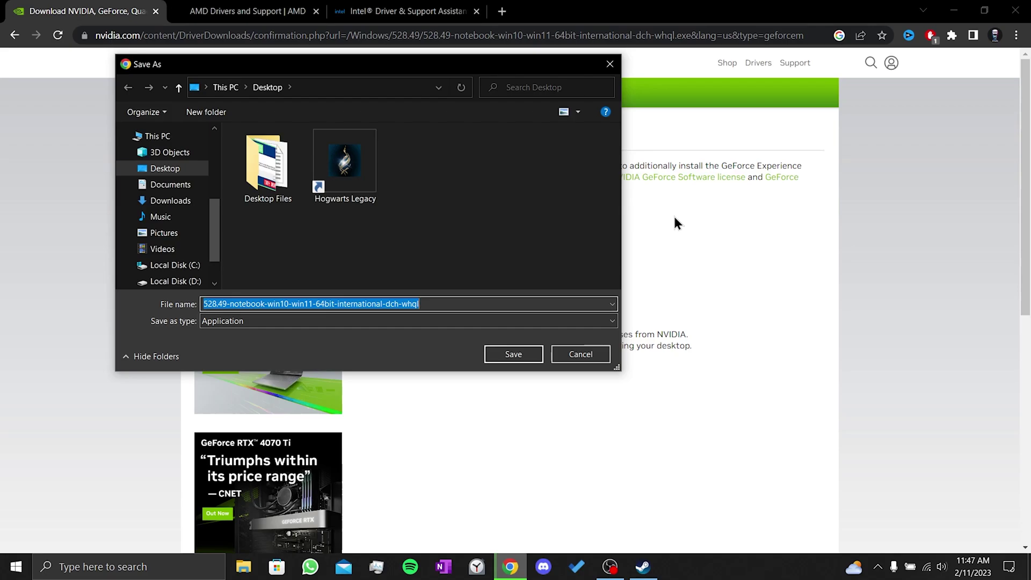
click(514, 355)
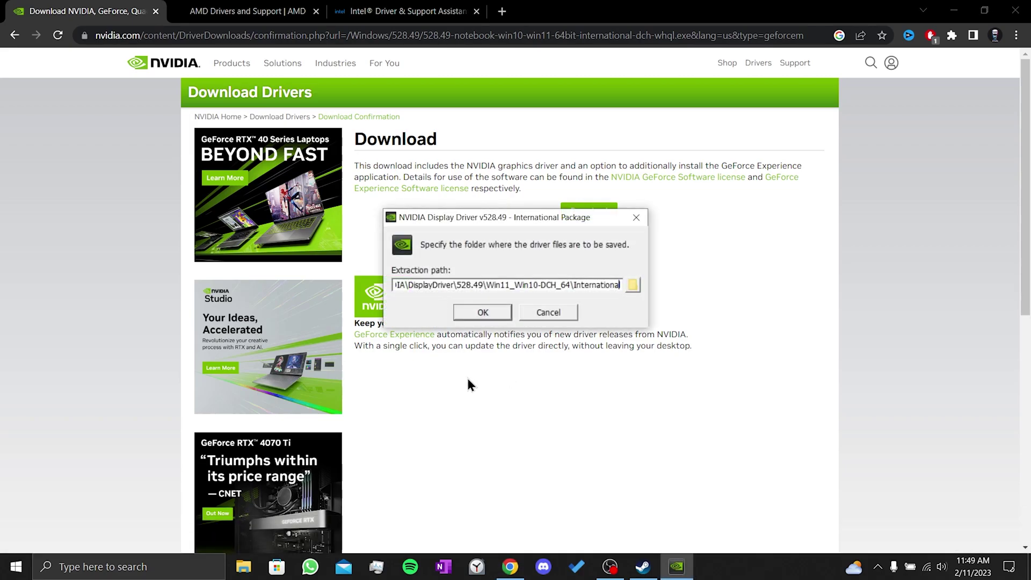
Extract to the default folder and install only the NVIDIA Graphics Driver, accepting the license
click(501, 319)
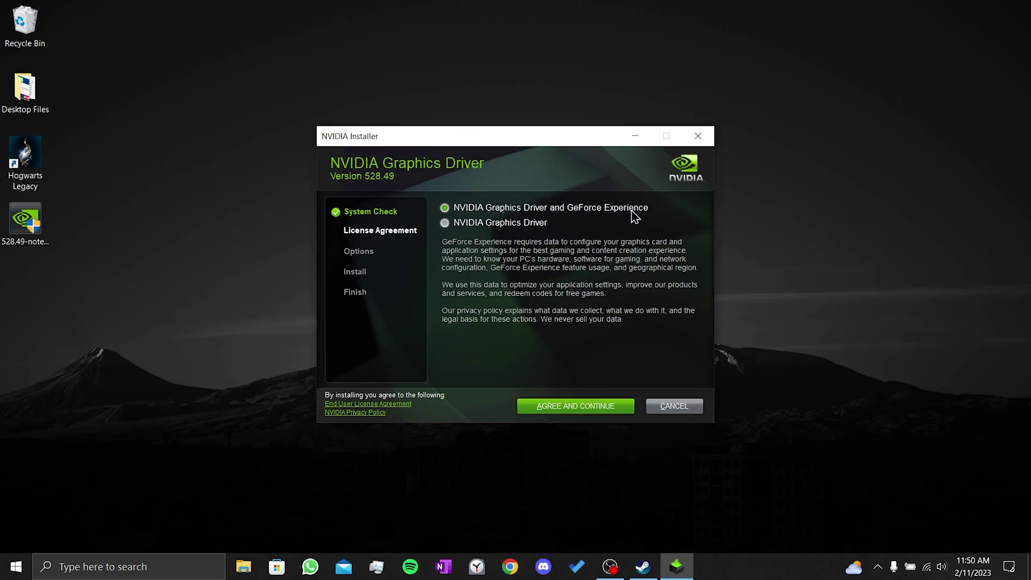
click(446, 223)
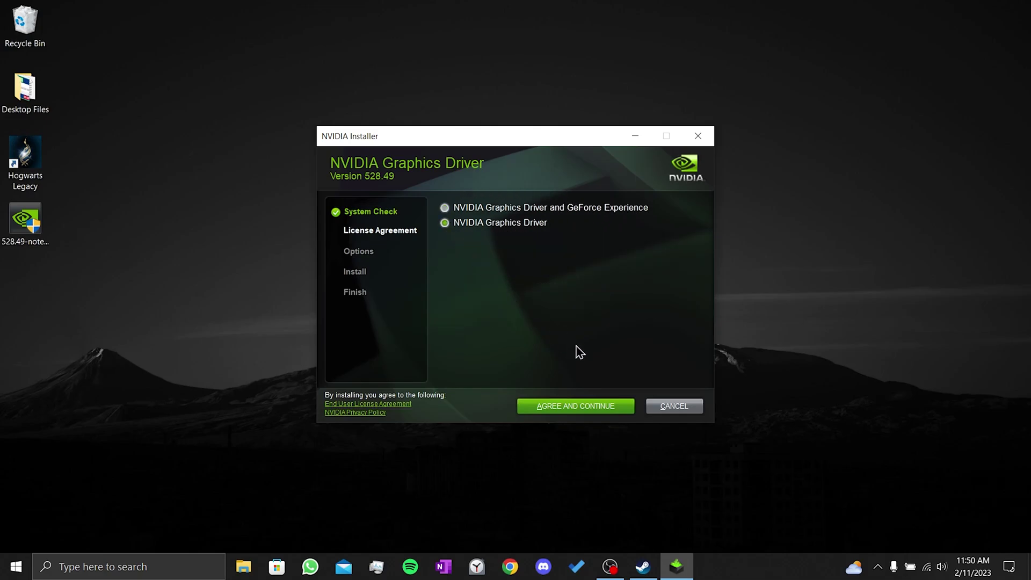
click(632, 408)
click(630, 411)
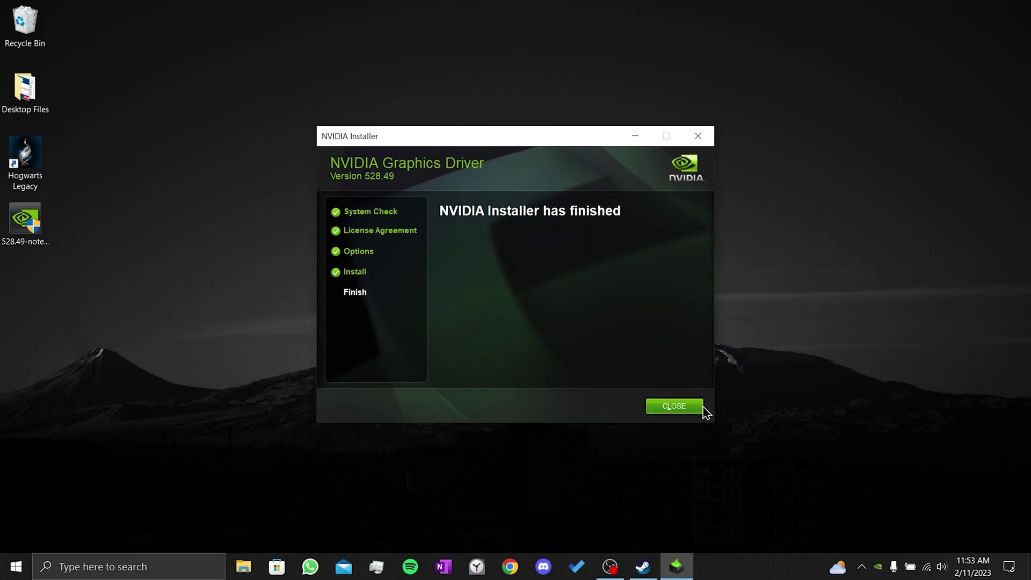
Close the driver installer and browse Hogwarts Legacy's local files from the Steam library
click(702, 407)
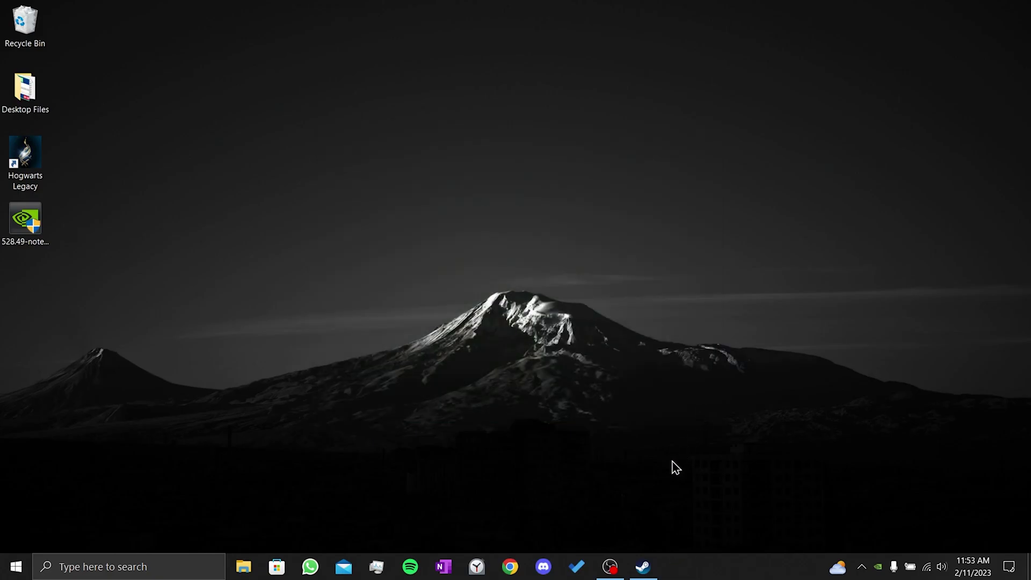
click(641, 571)
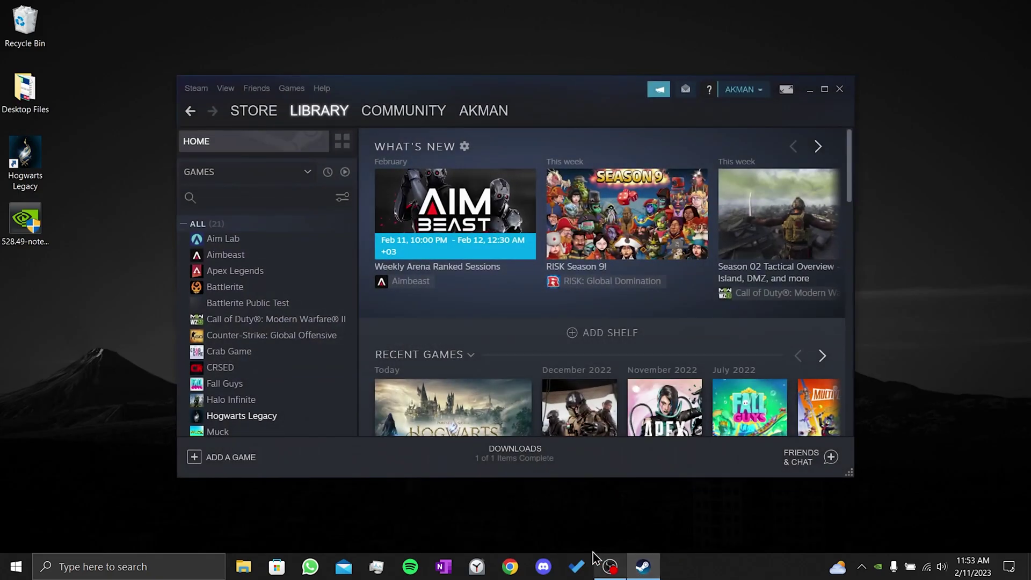
right_click(264, 419)
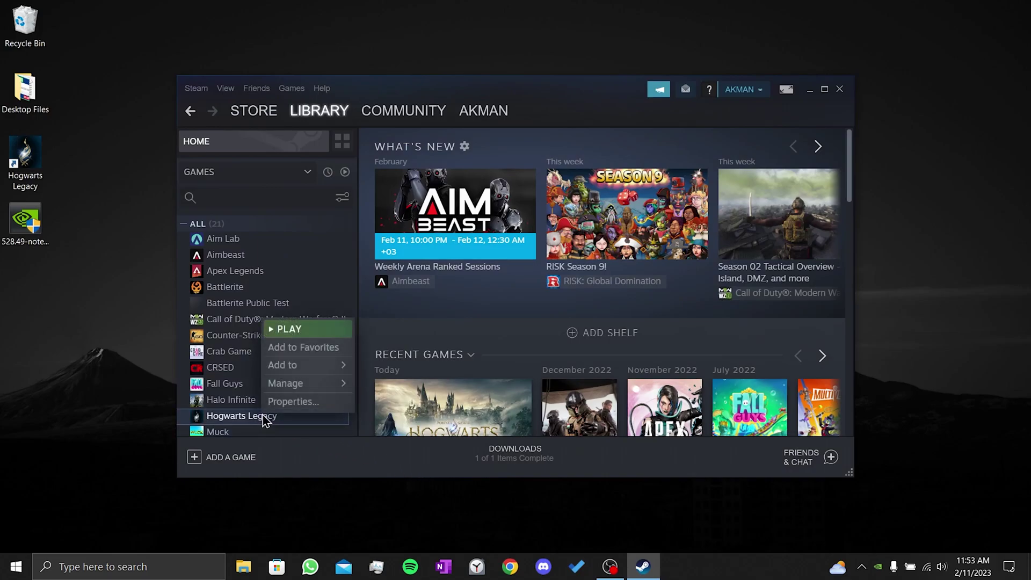
mouse_move(305, 385)
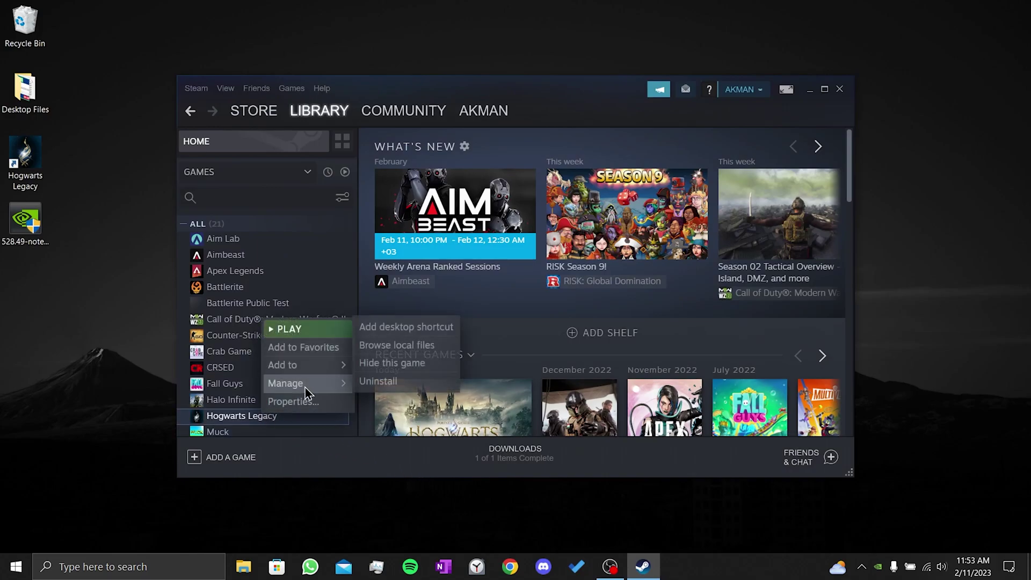
click(433, 348)
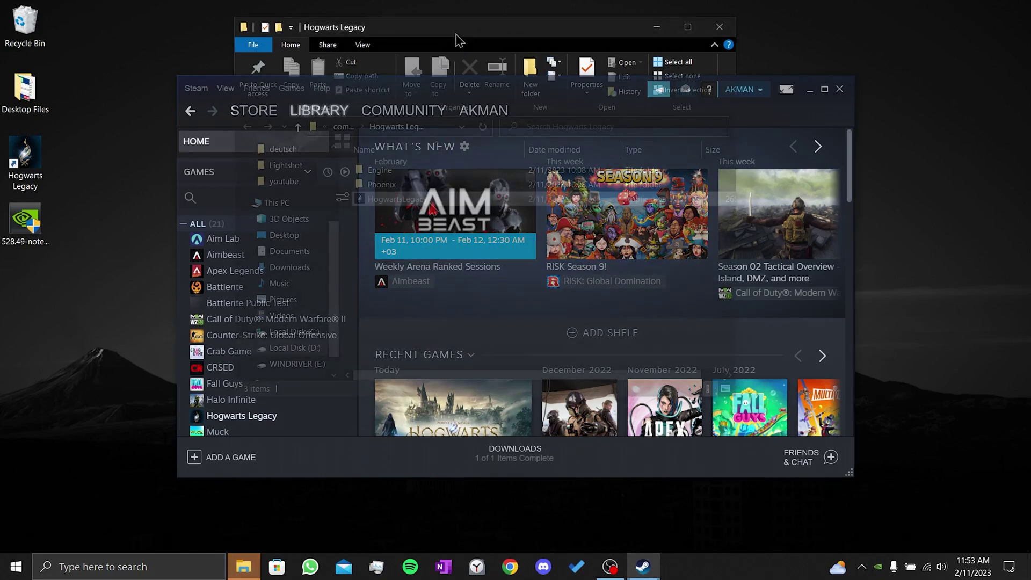
Tick Disable fullscreen optimizations in HogwartsLegacy.exe's Compatibility properties and apply
right_click(434, 205)
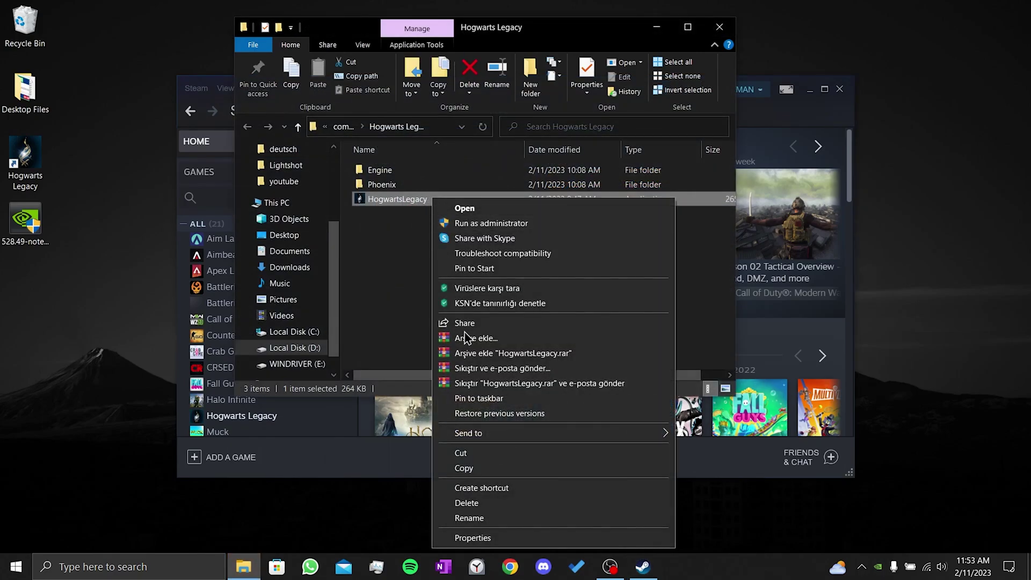
click(517, 537)
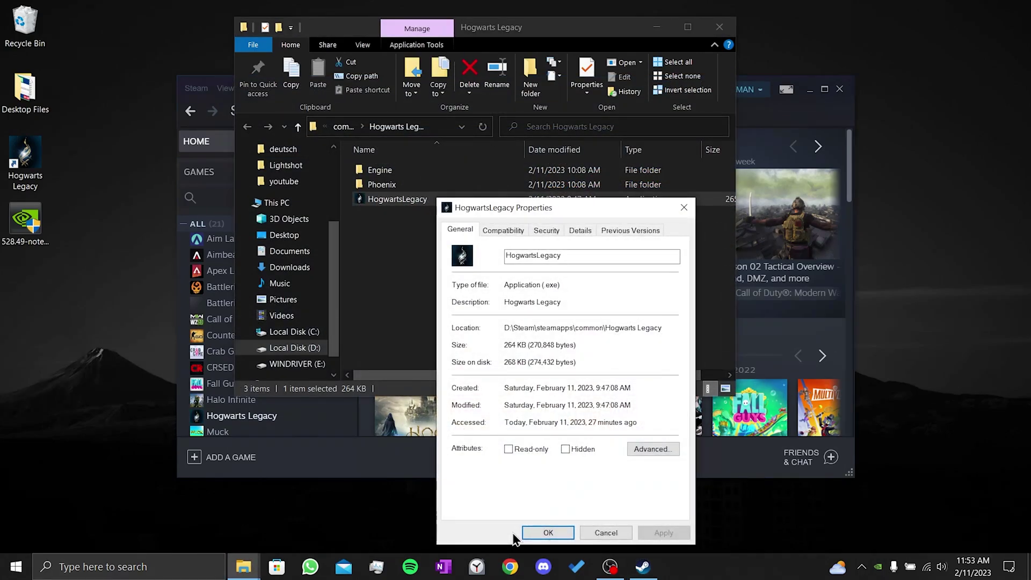
click(508, 230)
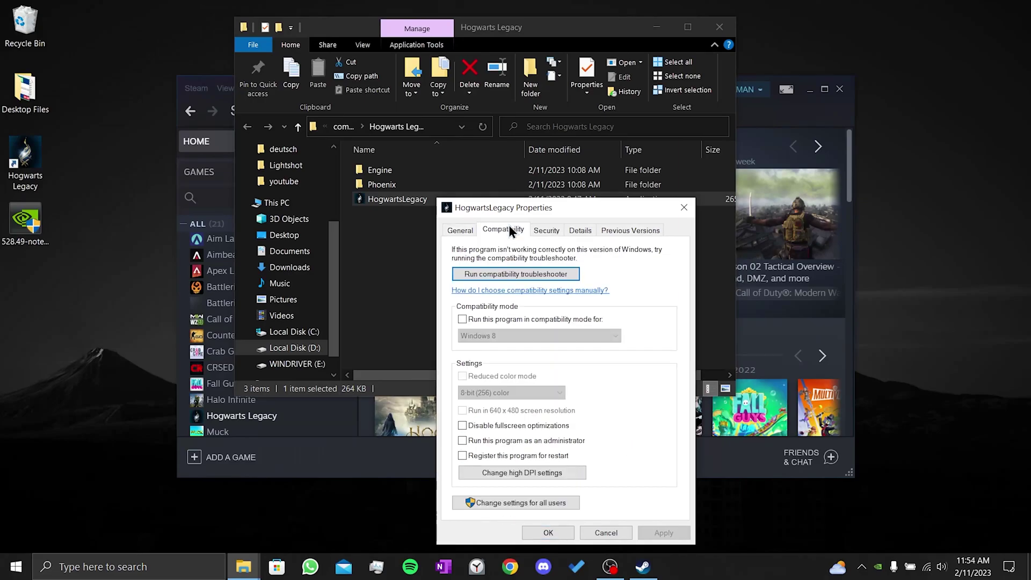
click(462, 427)
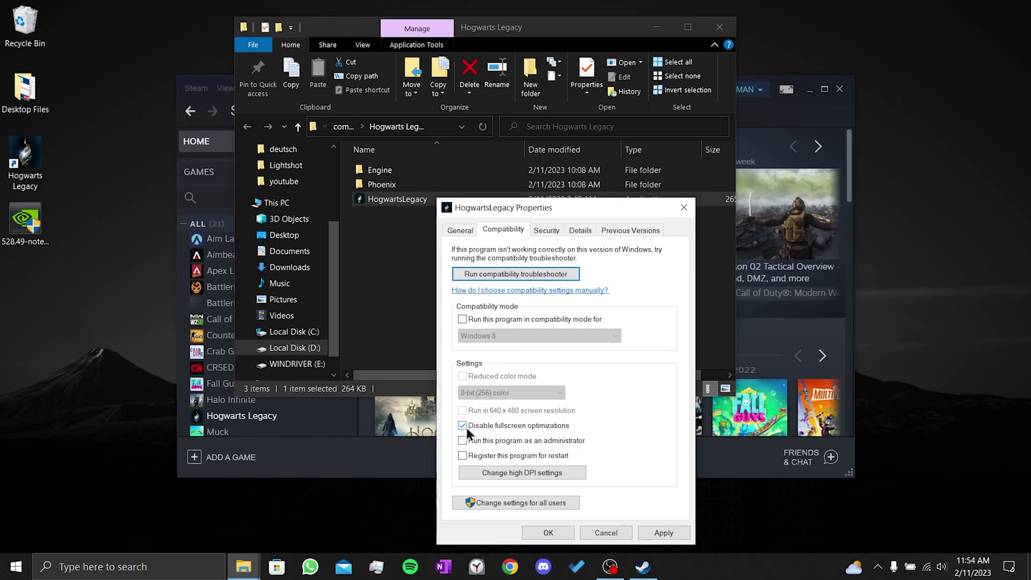
click(665, 533)
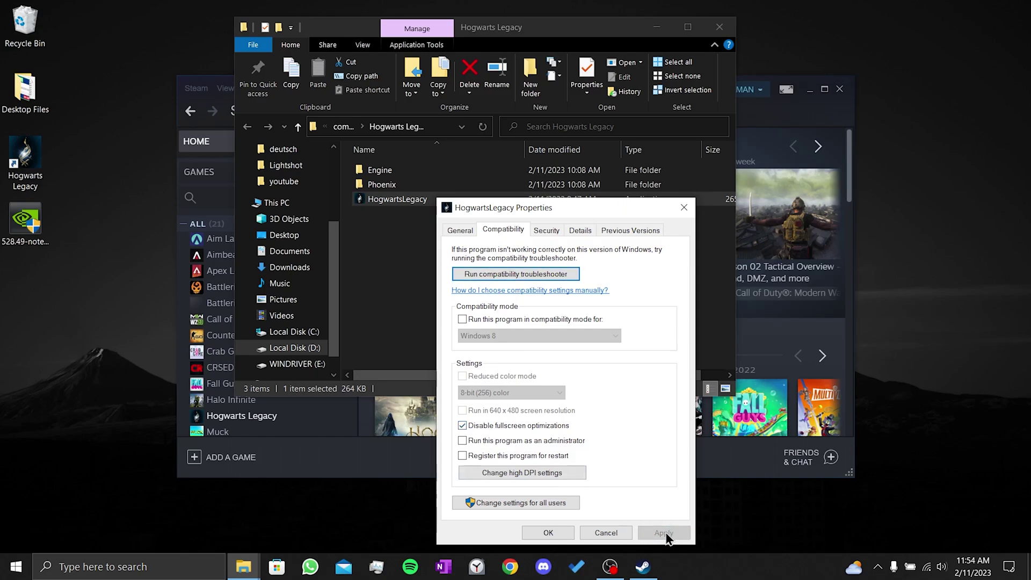
click(549, 533)
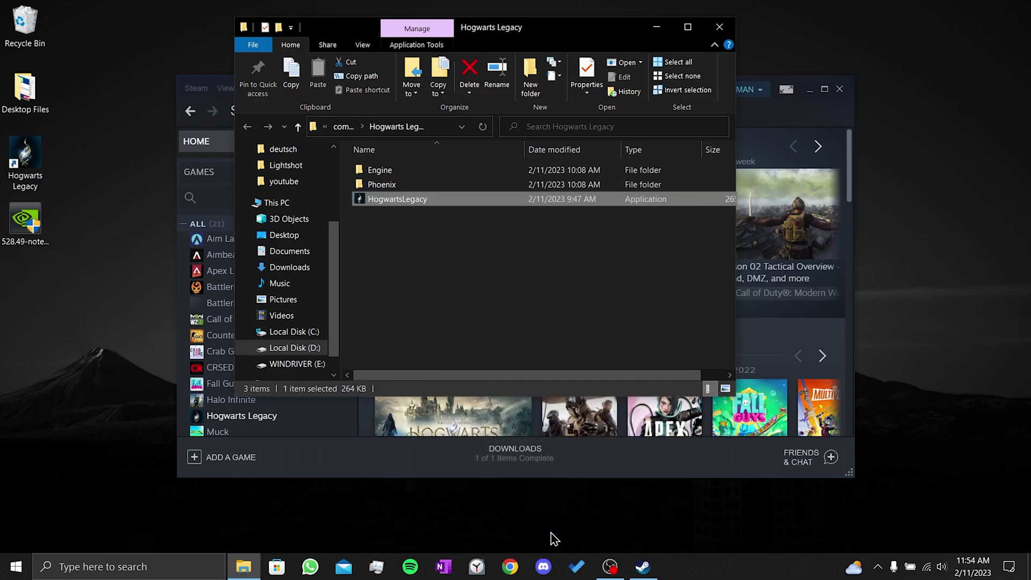
Verify the integrity of Hogwarts Legacy's game files from its Local Files properties
click(720, 30)
right_click(271, 421)
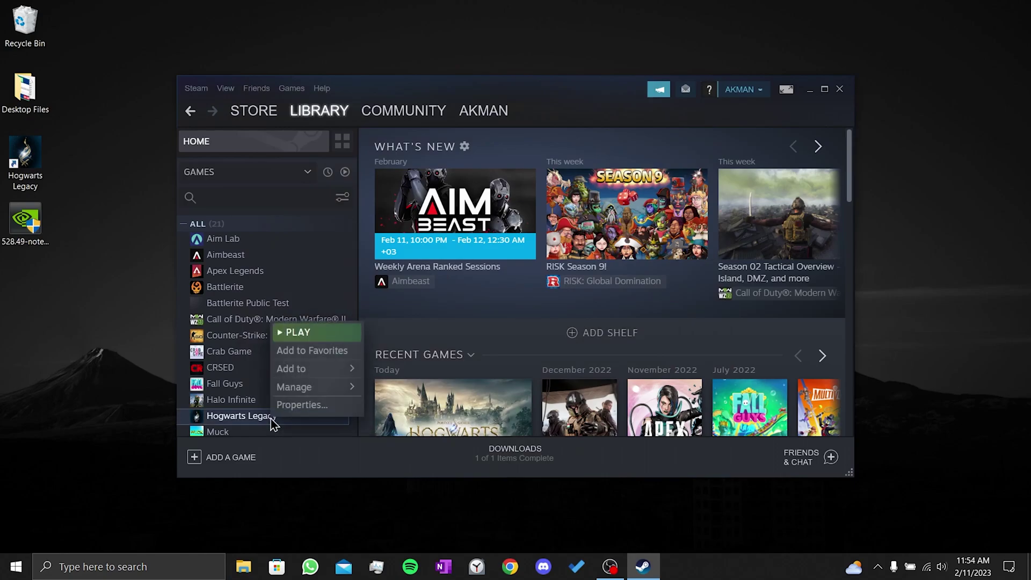
click(316, 411)
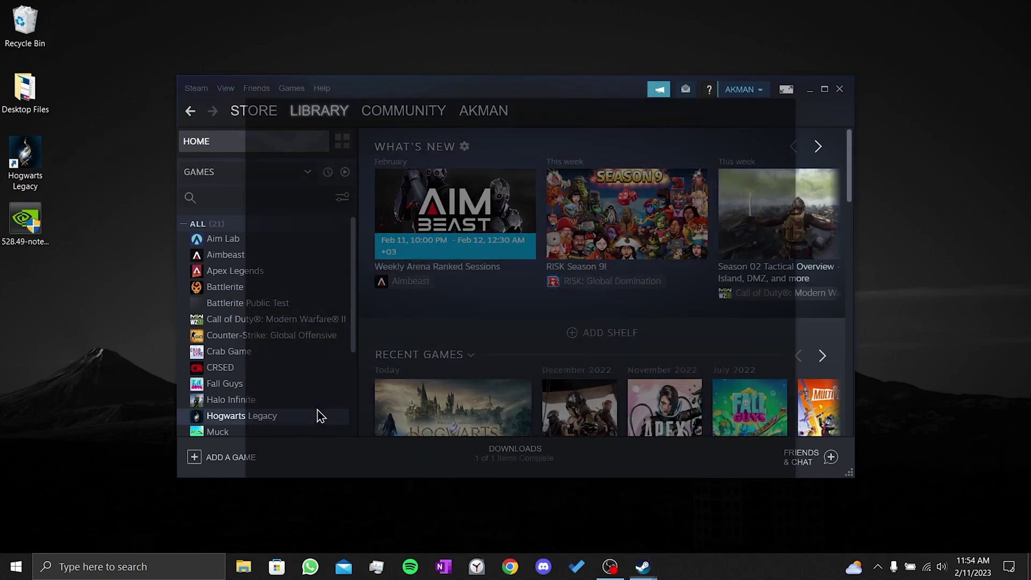
click(294, 195)
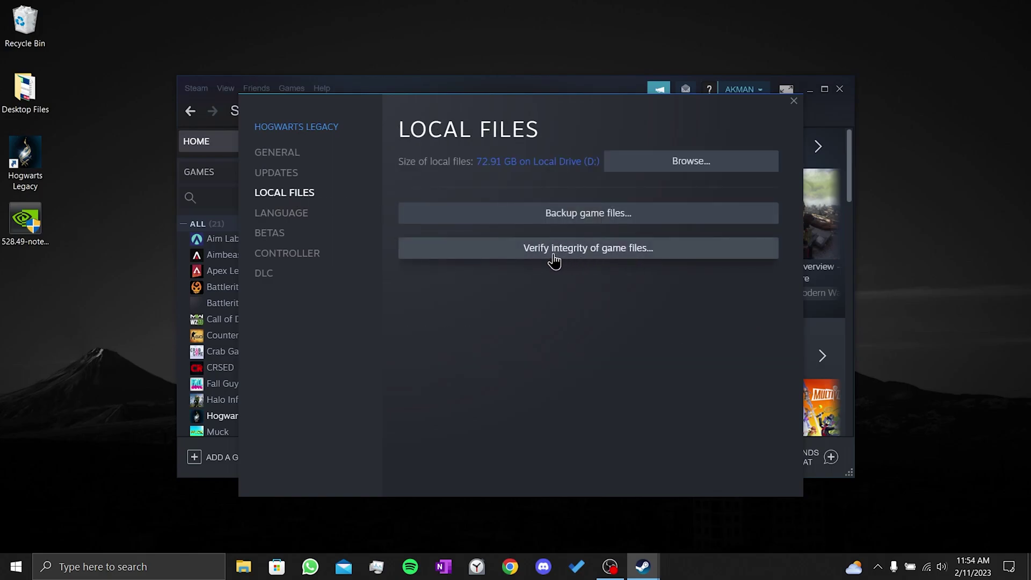
click(658, 253)
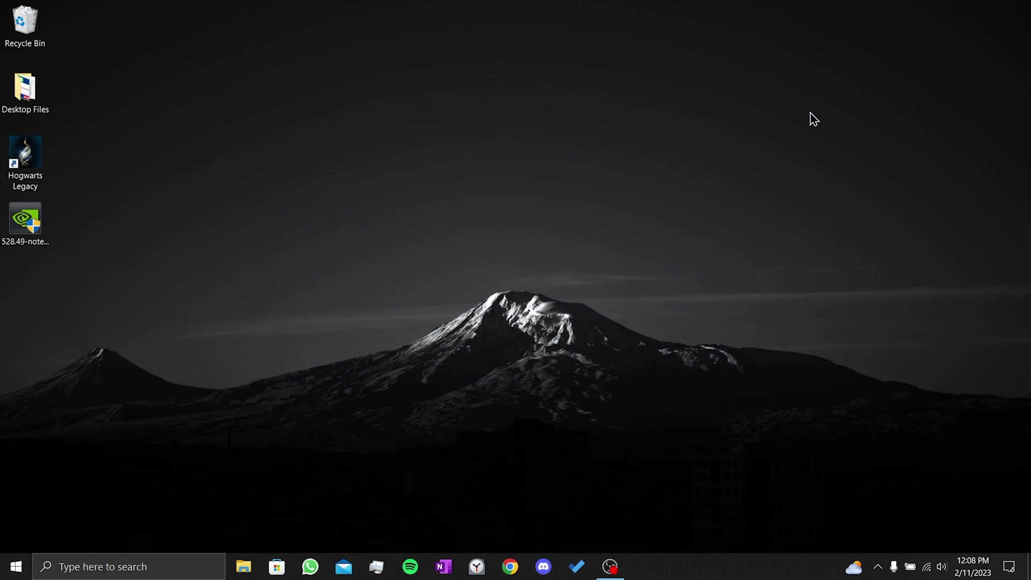
Set Vertical sync to On in NVIDIA Control Panel's Manage 3D settings and apply
right_click(810, 111)
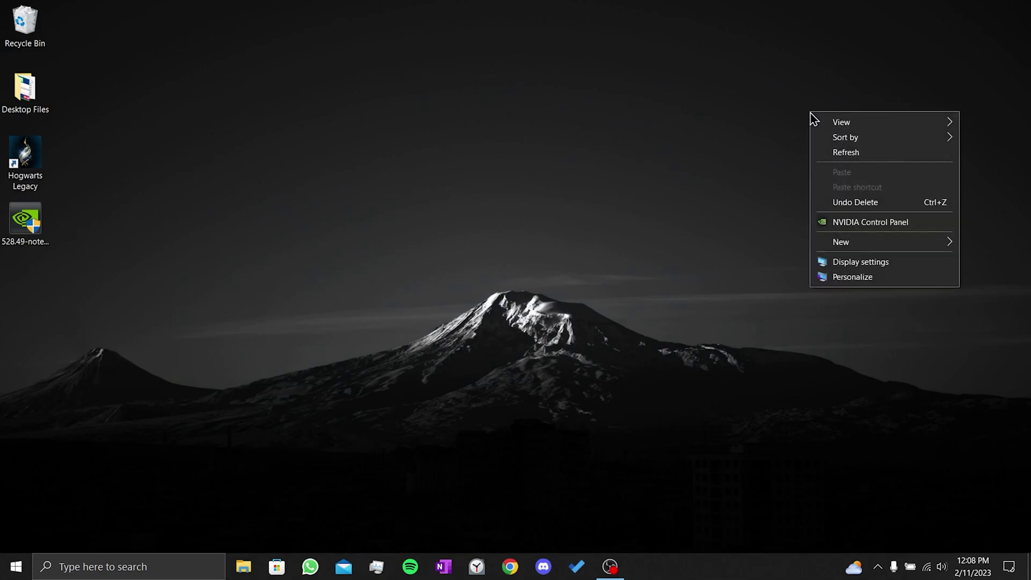
click(892, 222)
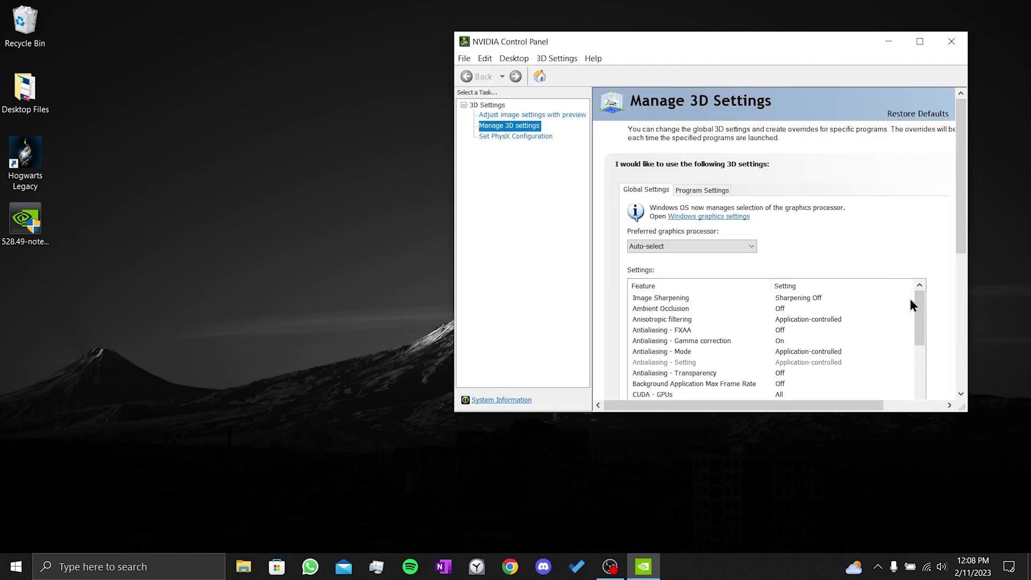
drag(917, 315, 918, 392)
click(686, 395)
click(794, 395)
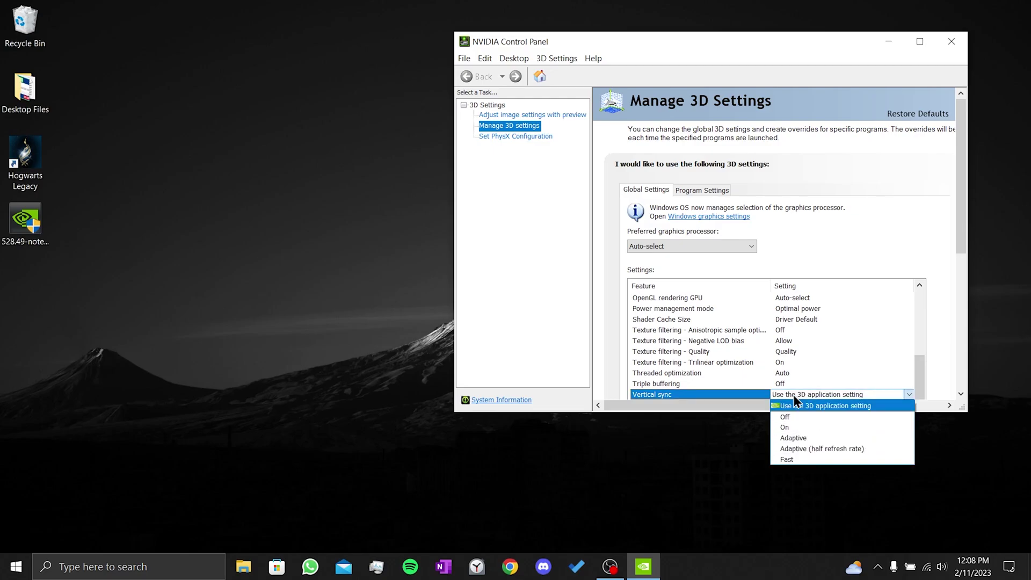
click(804, 428)
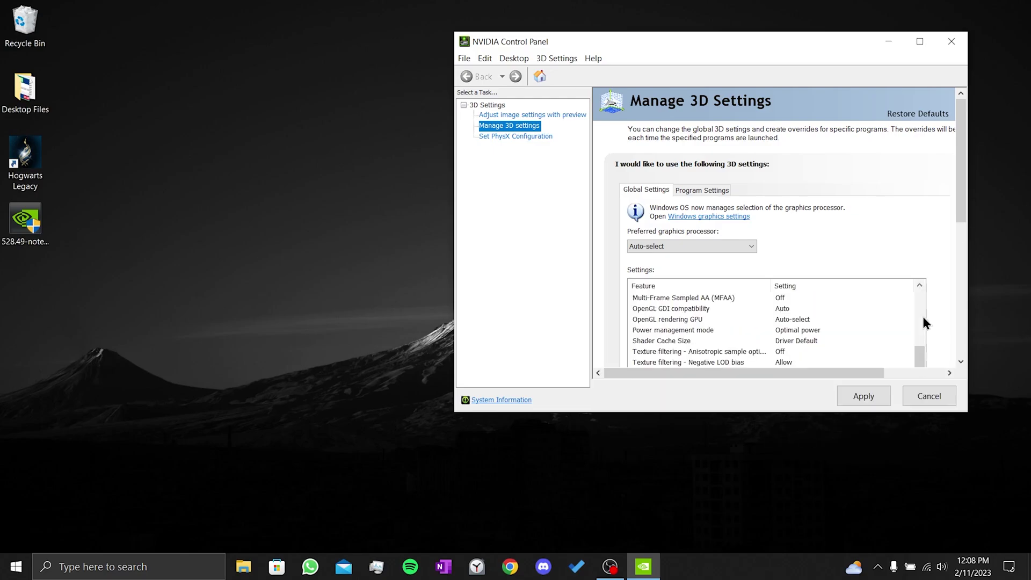
click(860, 403)
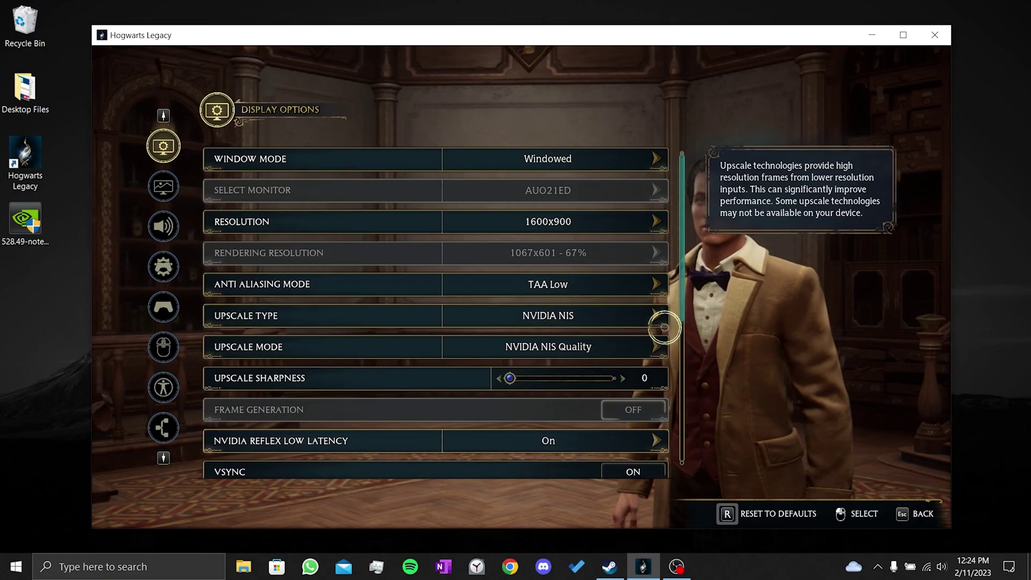
click(591, 322)
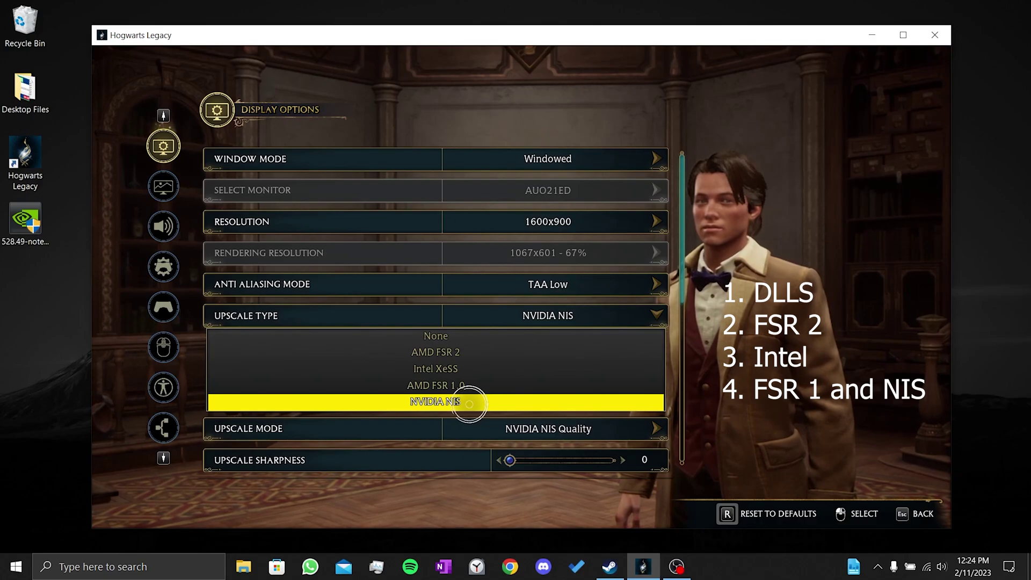
click(469, 404)
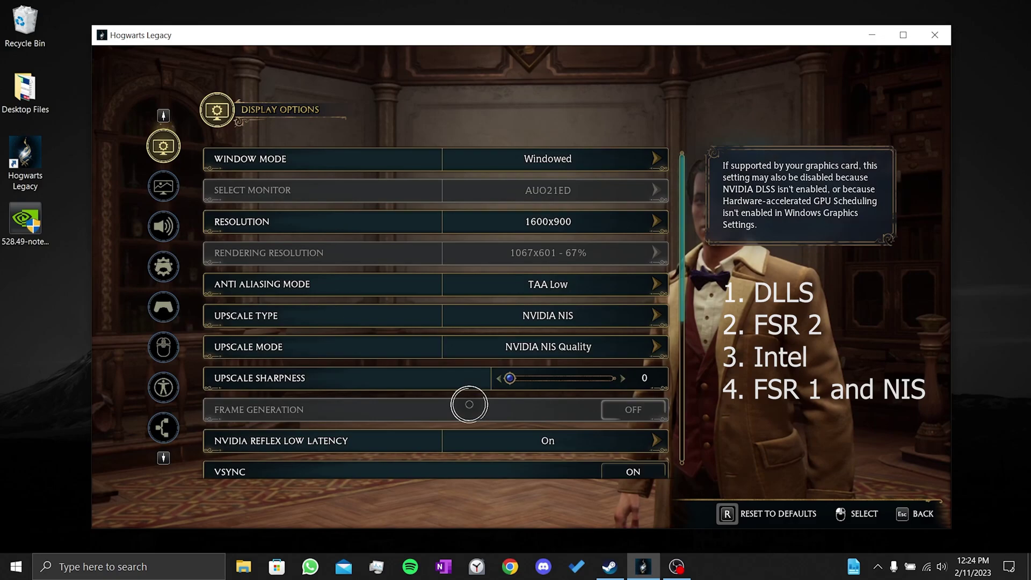
Keep NVIDIA Reflex Low Latency On and turn the game's VSync off
scroll(491, 378, down, 3)
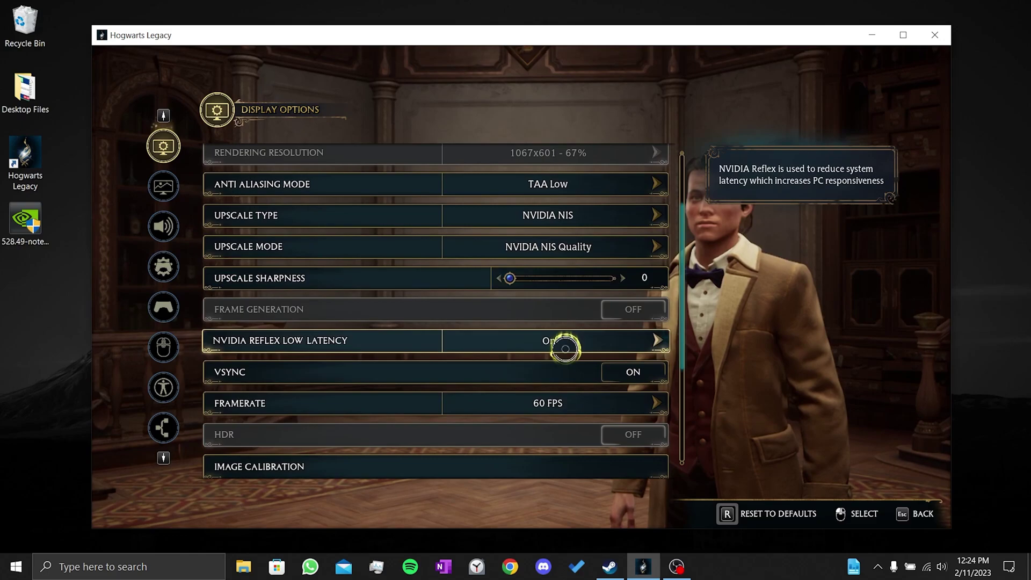
click(565, 349)
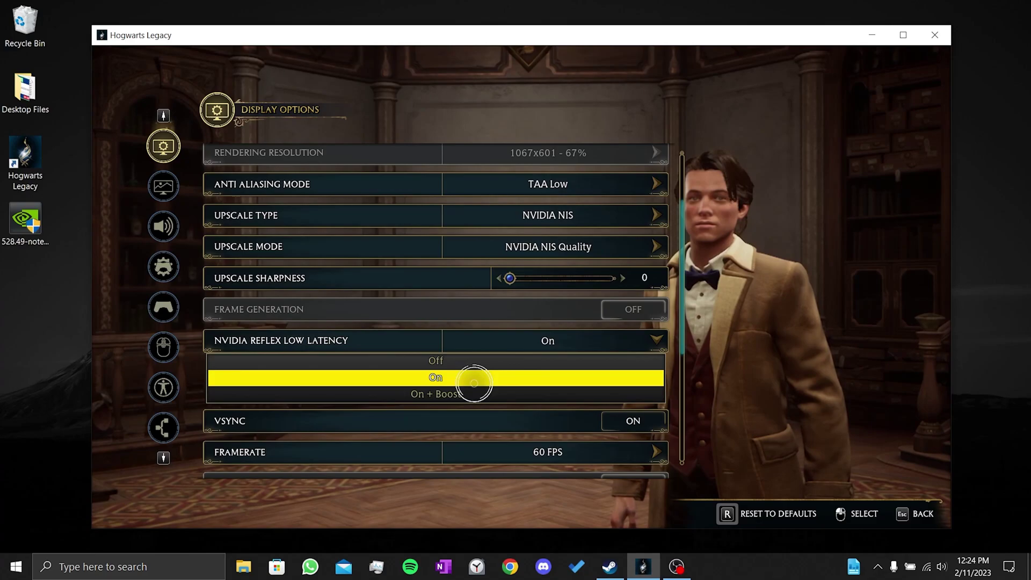
click(475, 383)
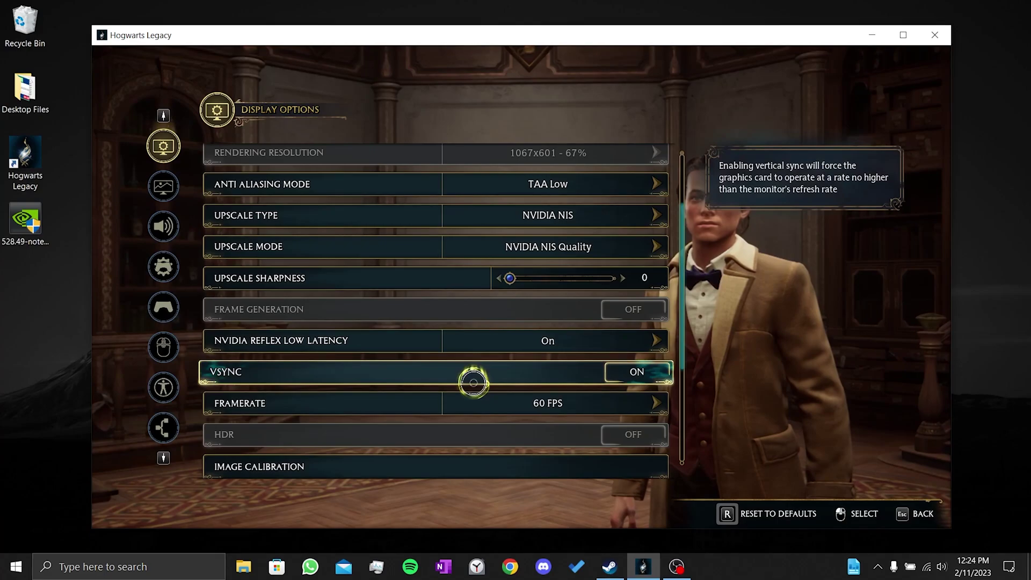
click(625, 373)
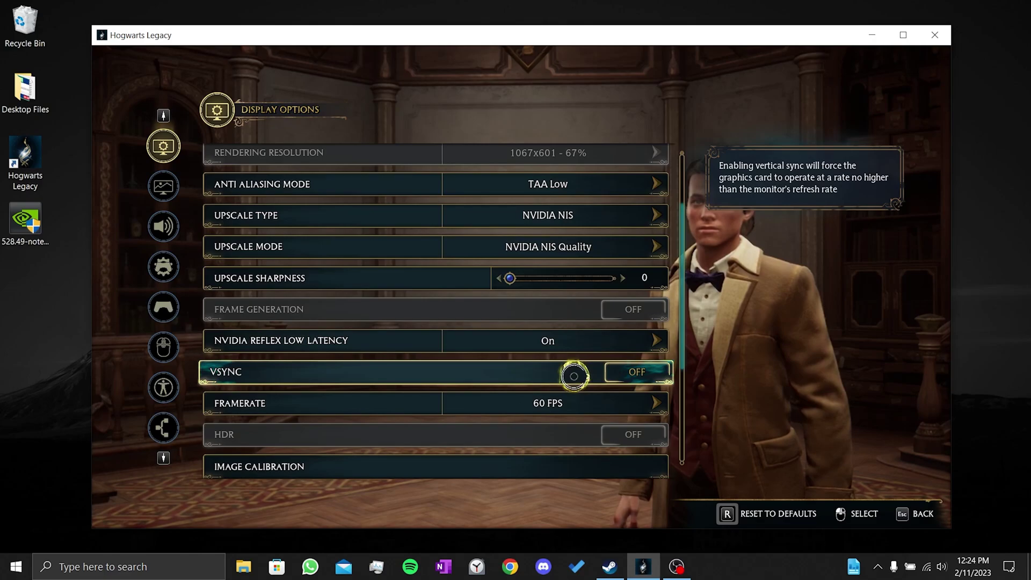
Set Framerate to Uncapped and keep the NVIDIA GeForce GTX 1050 as the selected GPU
scroll(559, 371, down, 2)
click(582, 364)
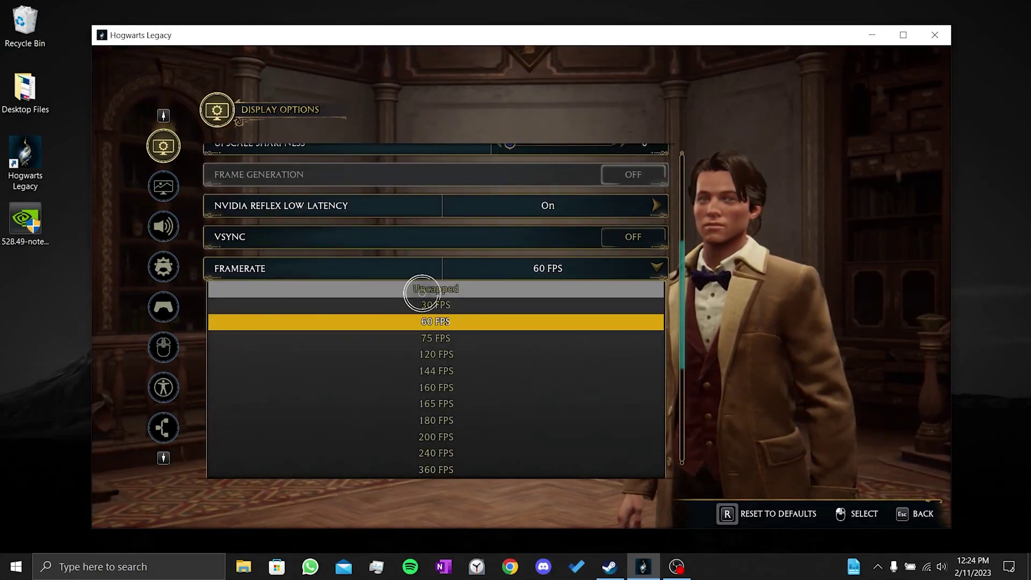
click(445, 290)
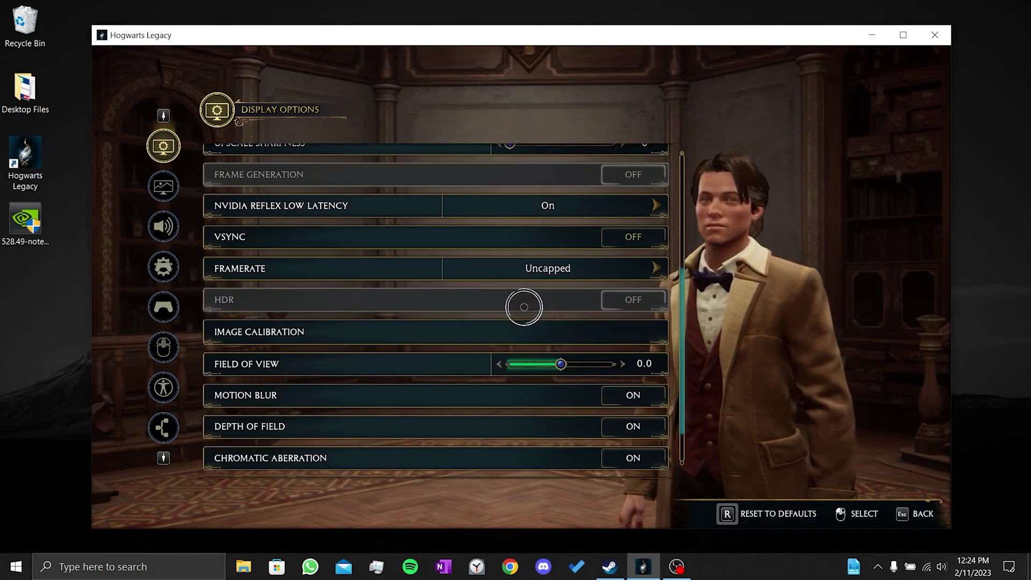
scroll(525, 306, down, 2)
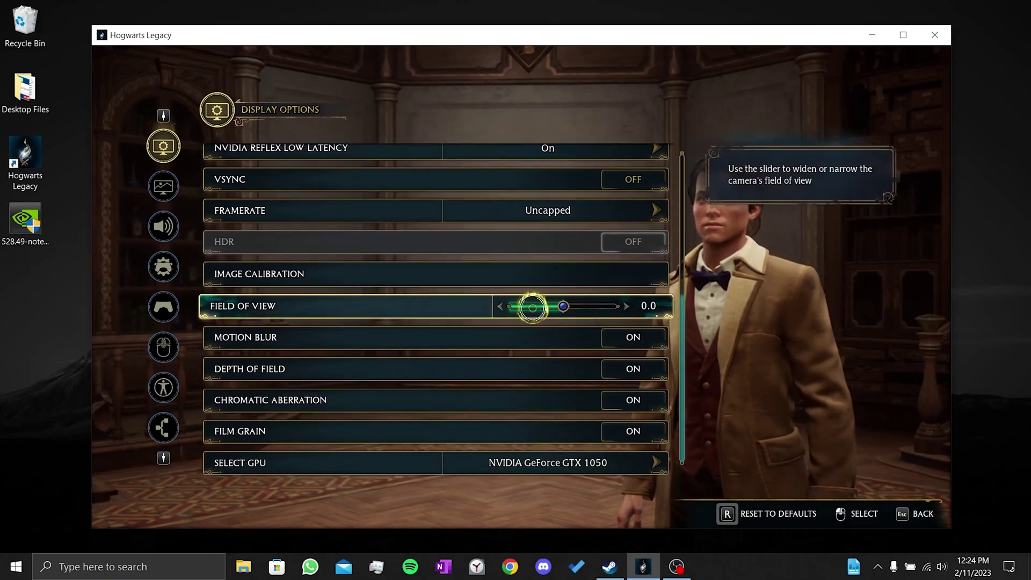
click(576, 455)
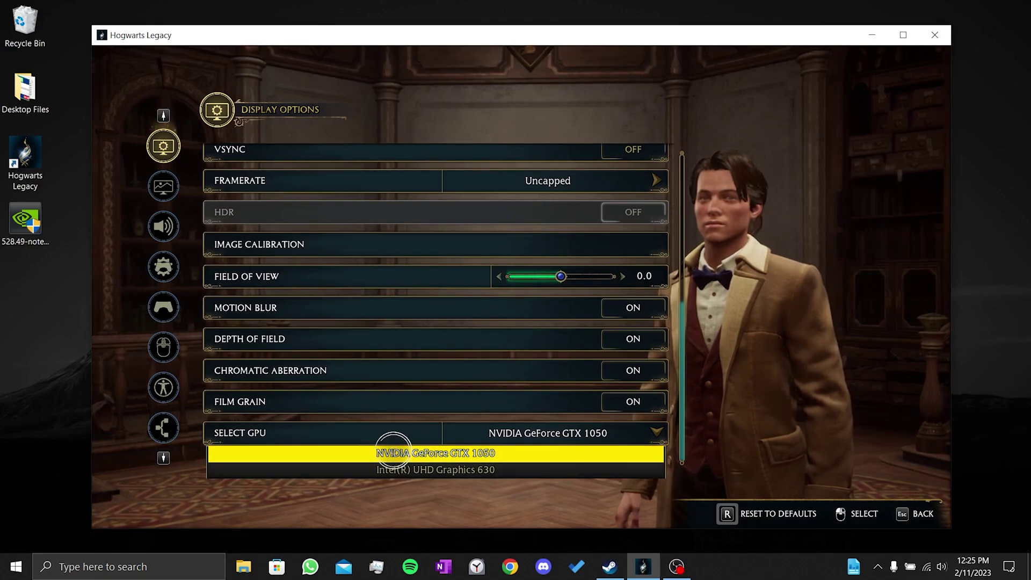
click(504, 453)
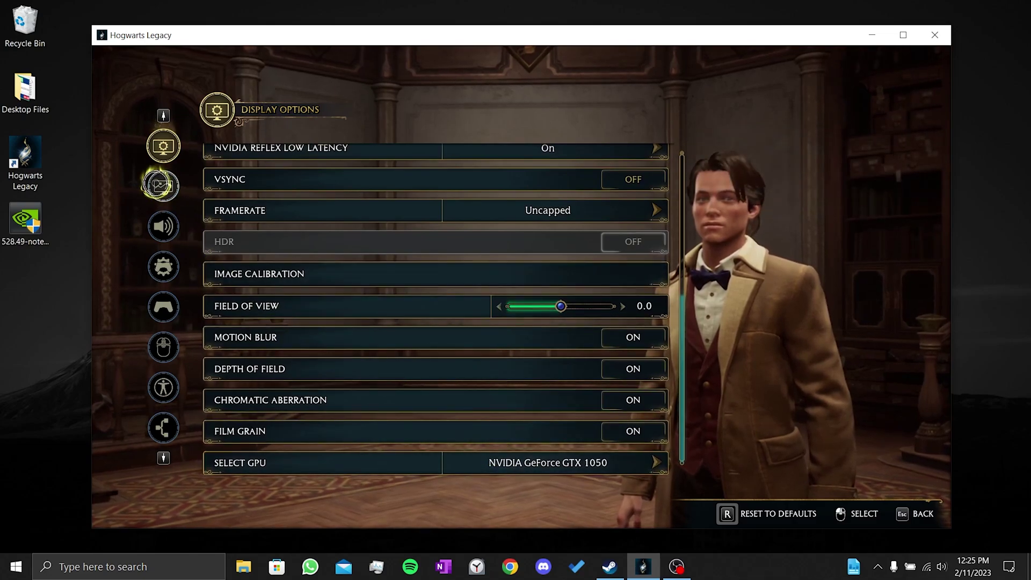
Show the Graphics Options page and review the Recommended preset, all quality settings Low, ray tracing off
click(161, 186)
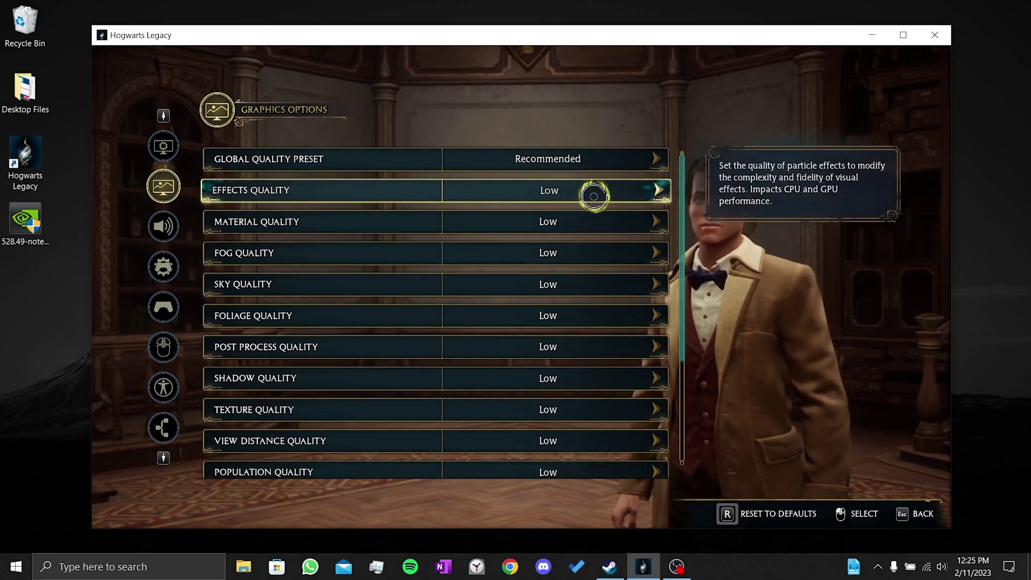
scroll(594, 240, down, 3)
scroll(595, 243, down, 2)
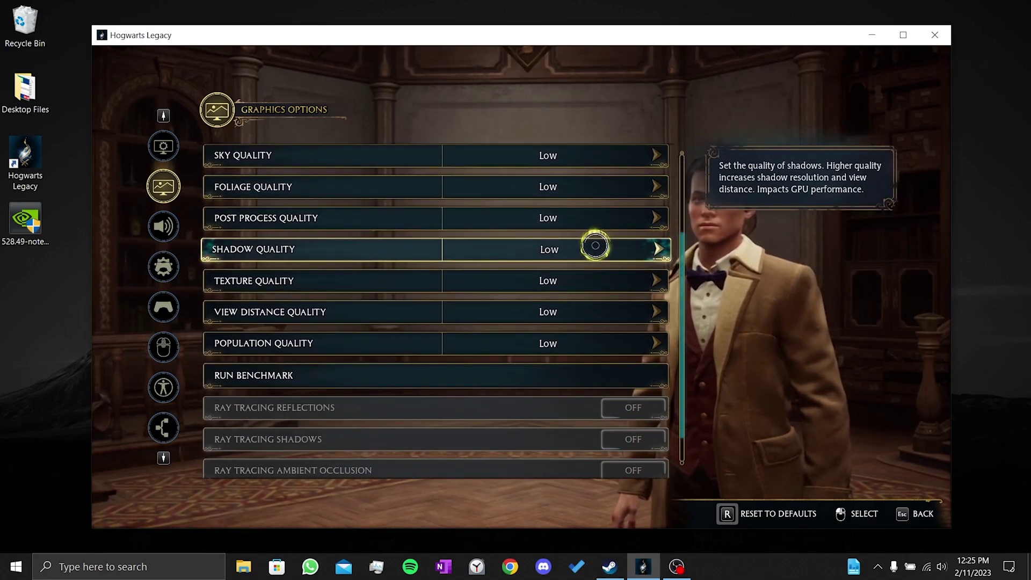
scroll(595, 246, down, 1)
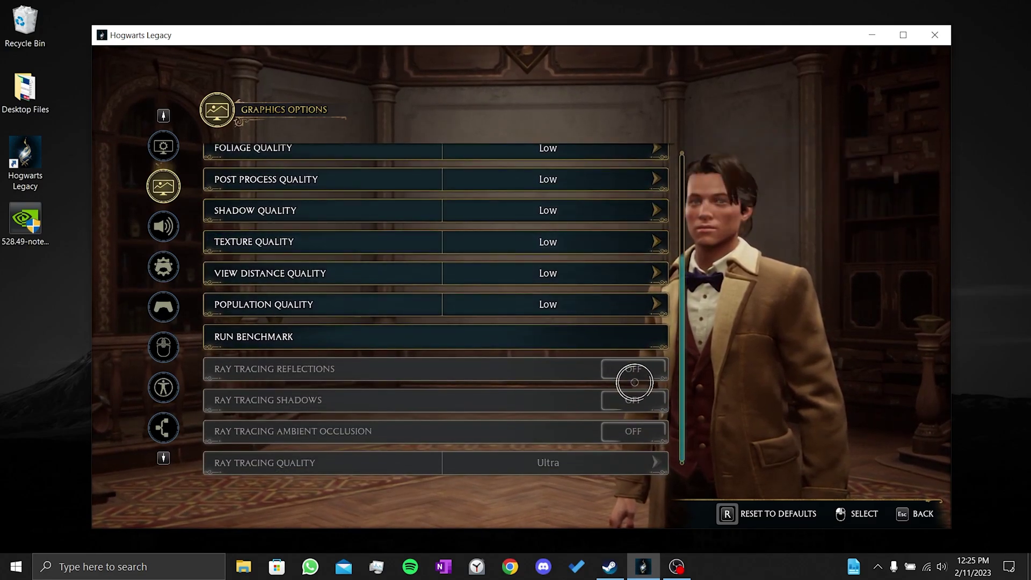